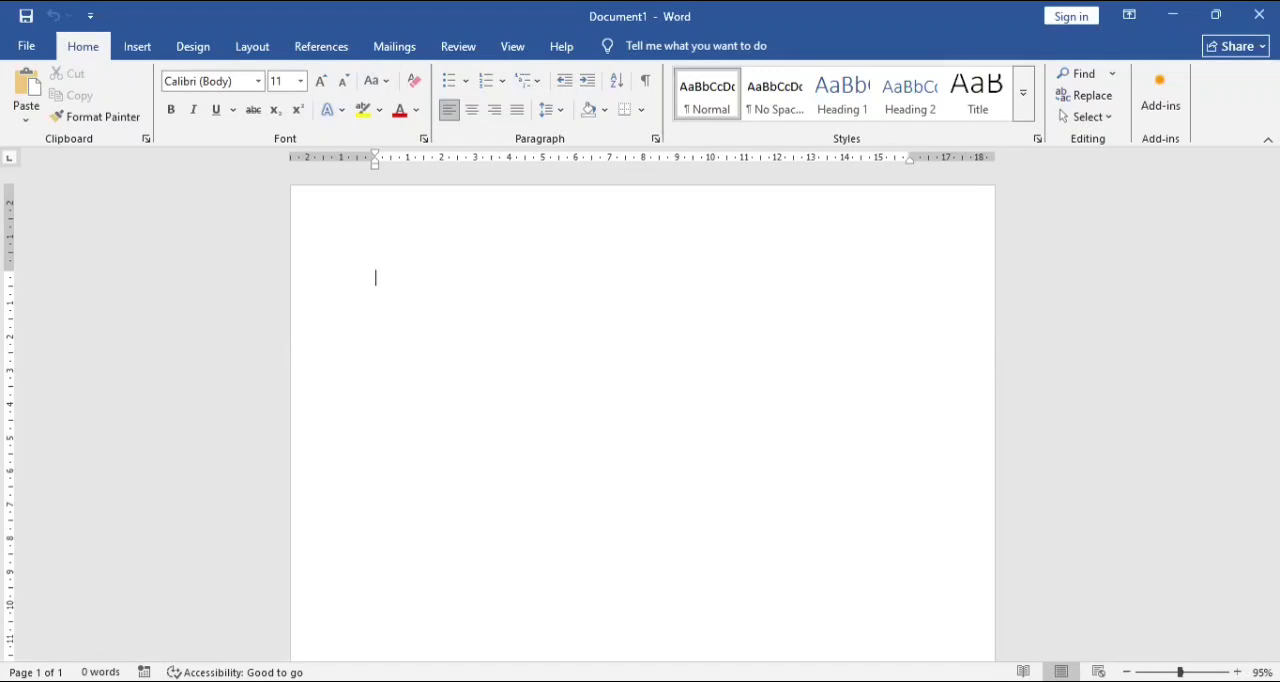
Enter the title SALARY SLIP on the first line of the blank document.
type("SALAR")
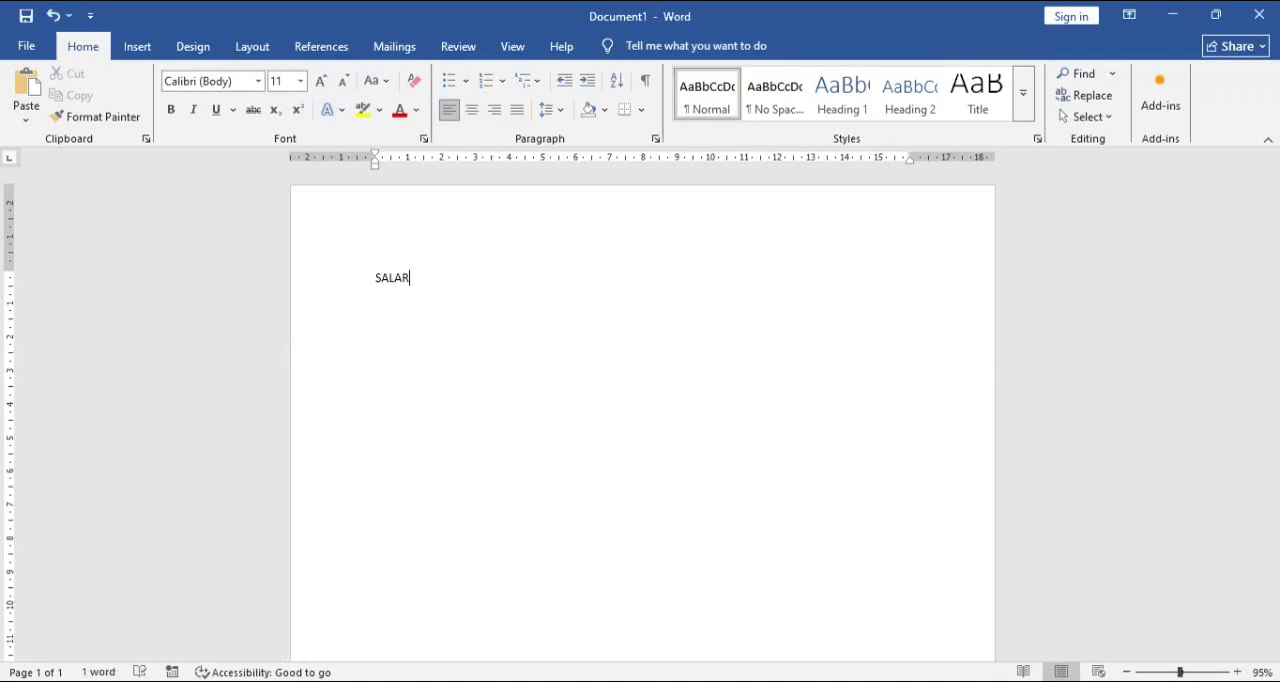
type("Y LS")
key("BackSpace")
key("BackSpace")
type("SLIPRE")
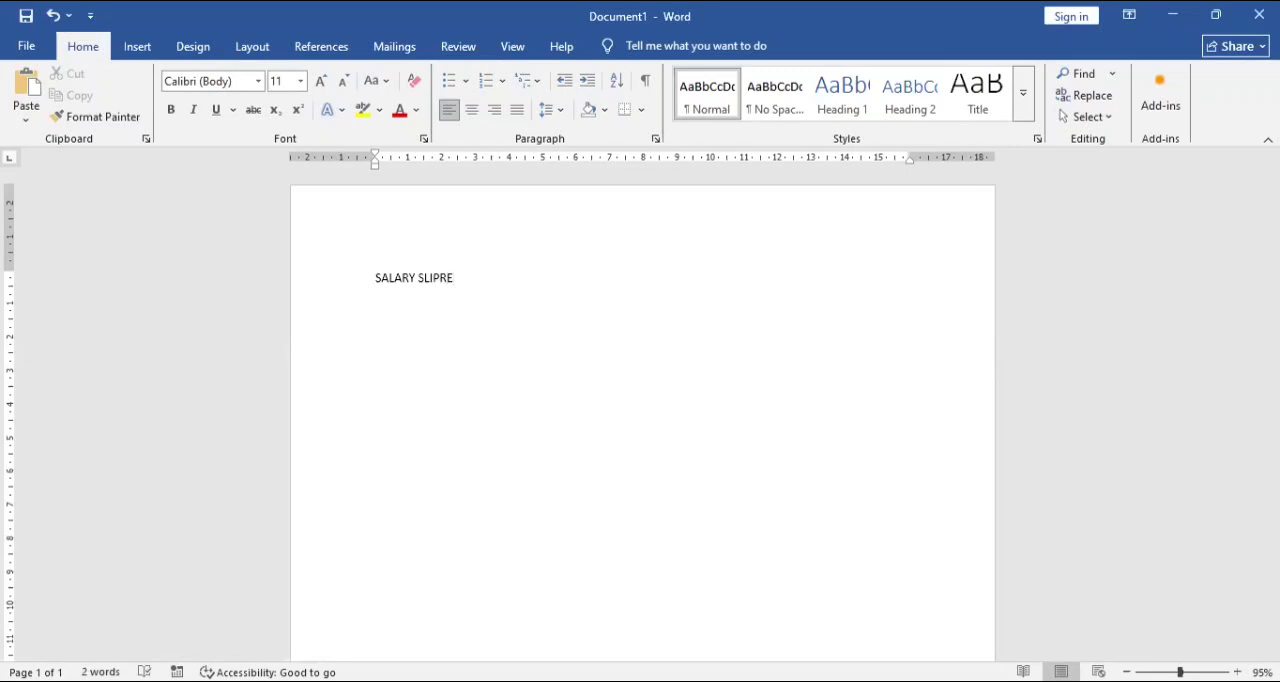
key("BackSpace")
Format the SALARY SLIP title as bold, centred text at 24 pt.
key("ctrl+a")
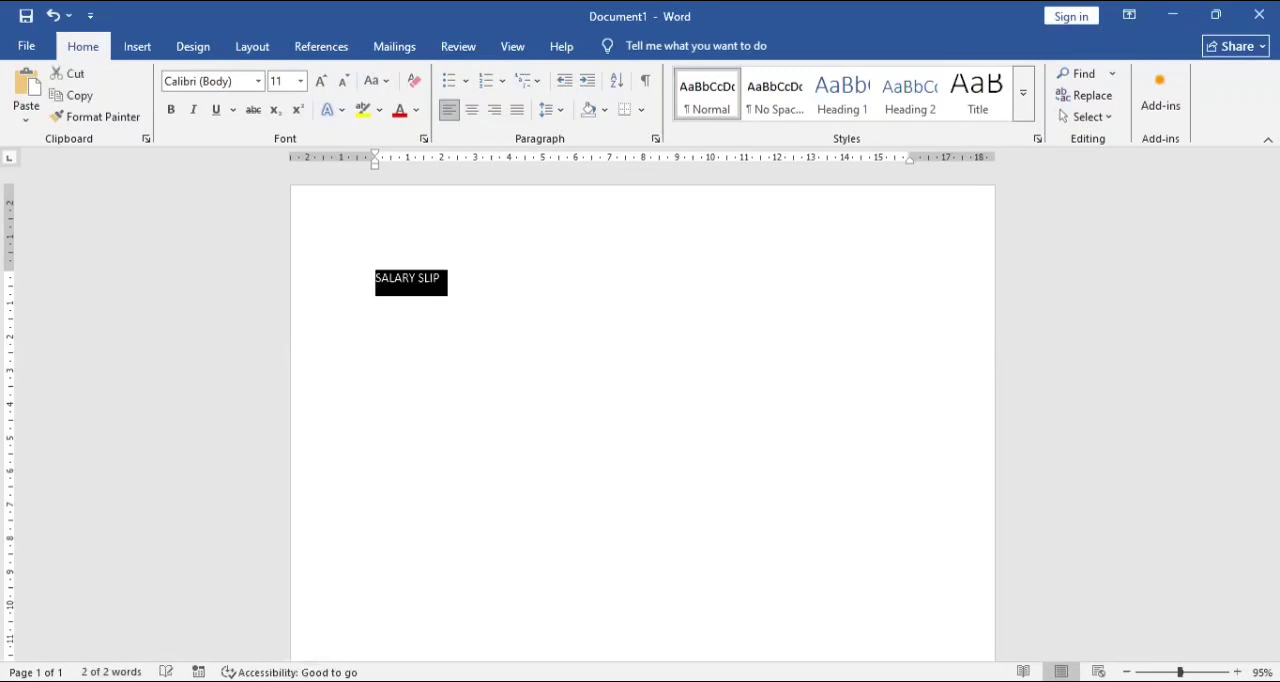
key("ctrl+shift+period")
key("ctrl+shift+period")
key("ctrl+shift+period")
key("ctrl+shift+period")
key("ctrl+shift+period")
key("ctrl+shift+period")
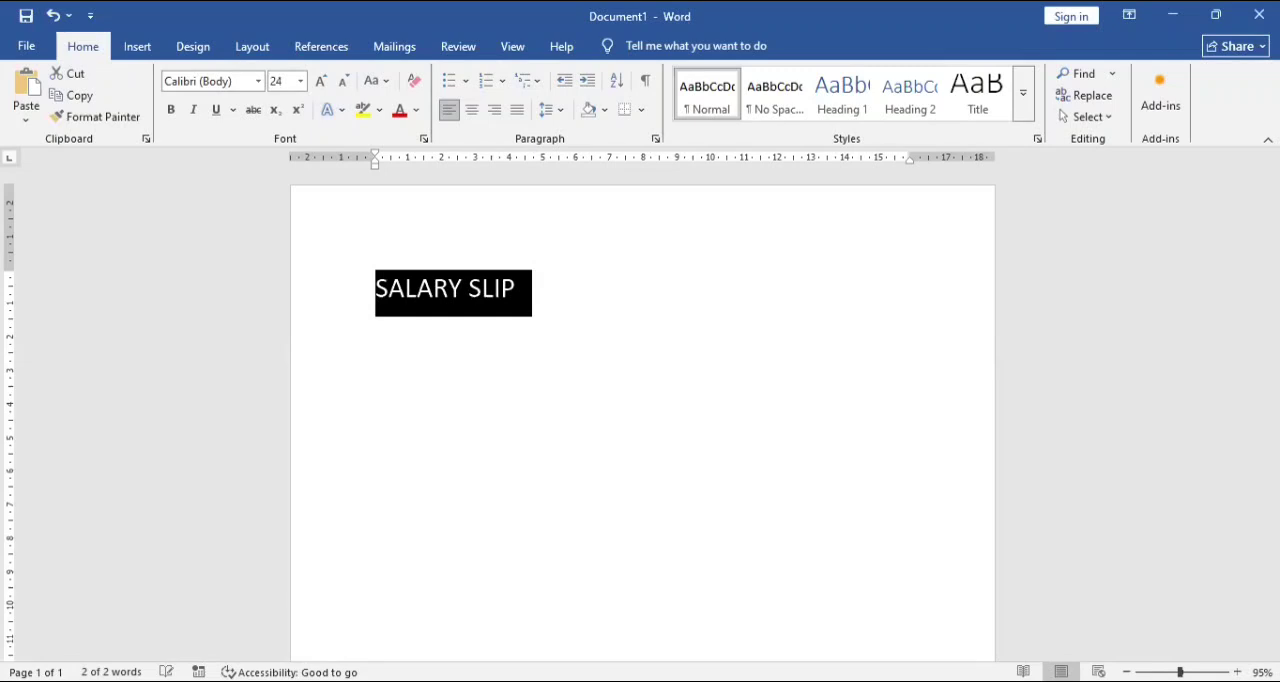
key("ctrl+e")
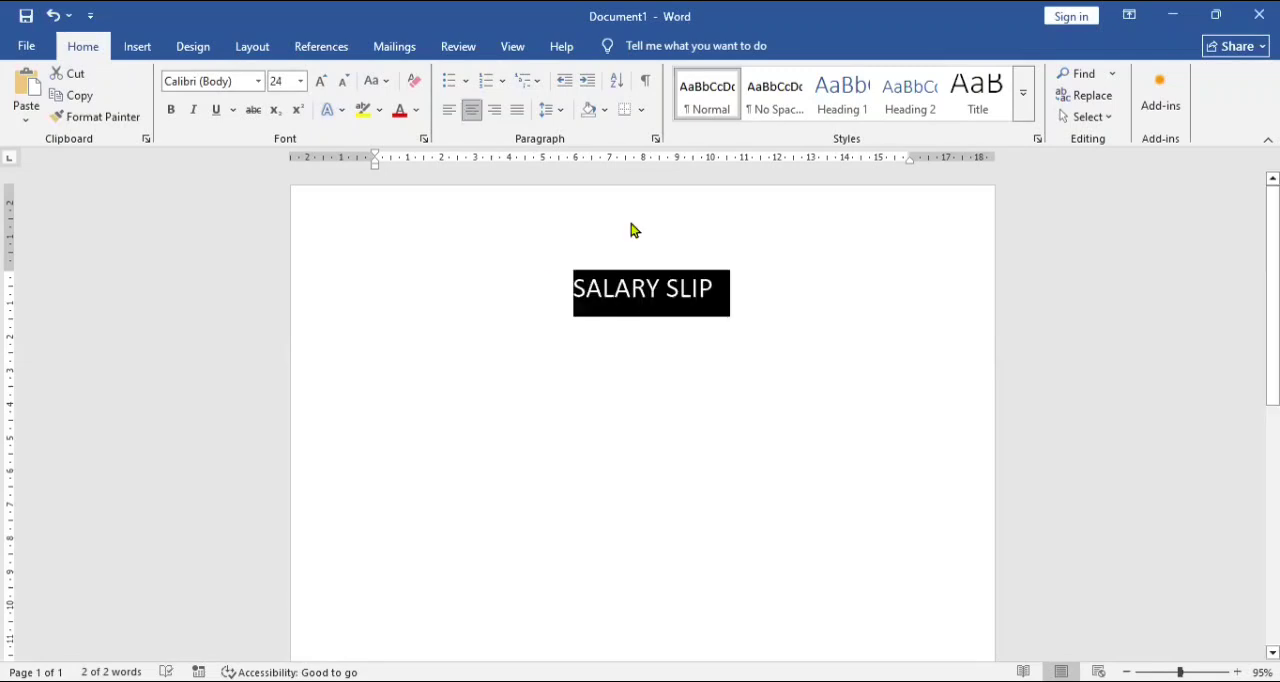
key("ctrl+b")
key("End")
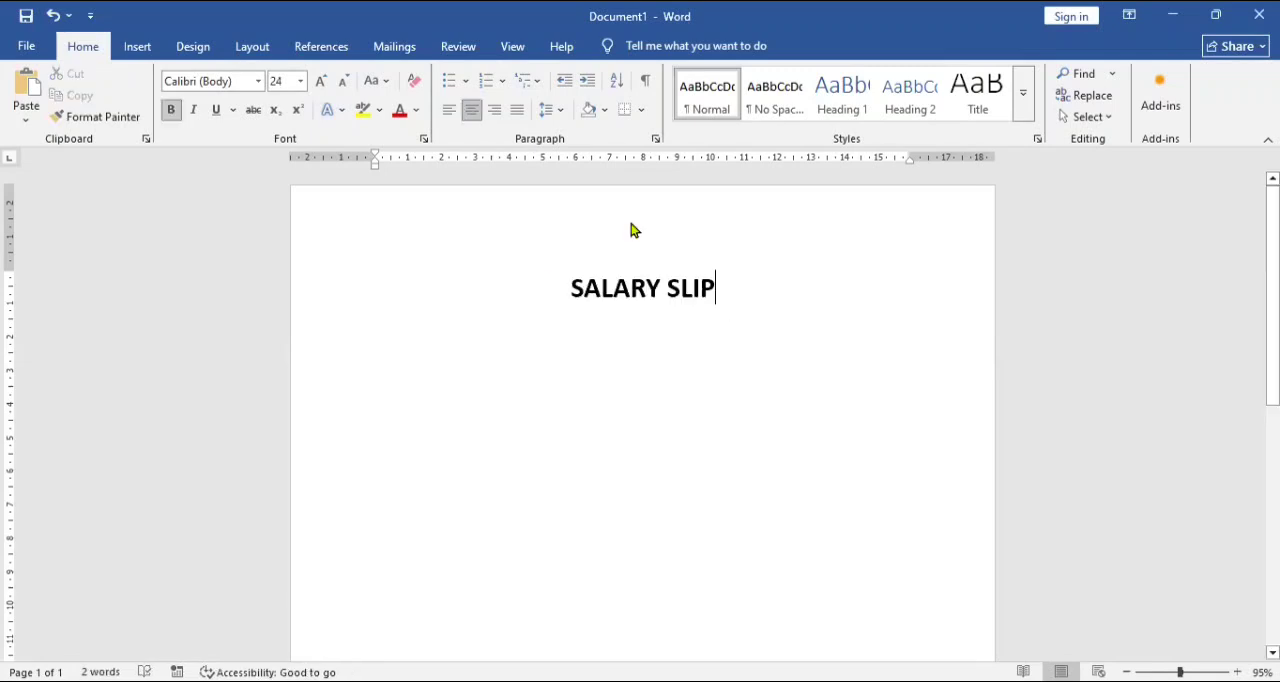
Start a new left-aligned line below the title with the font size reduced to 14 pt.
key("Return")
key("ctrl+l")
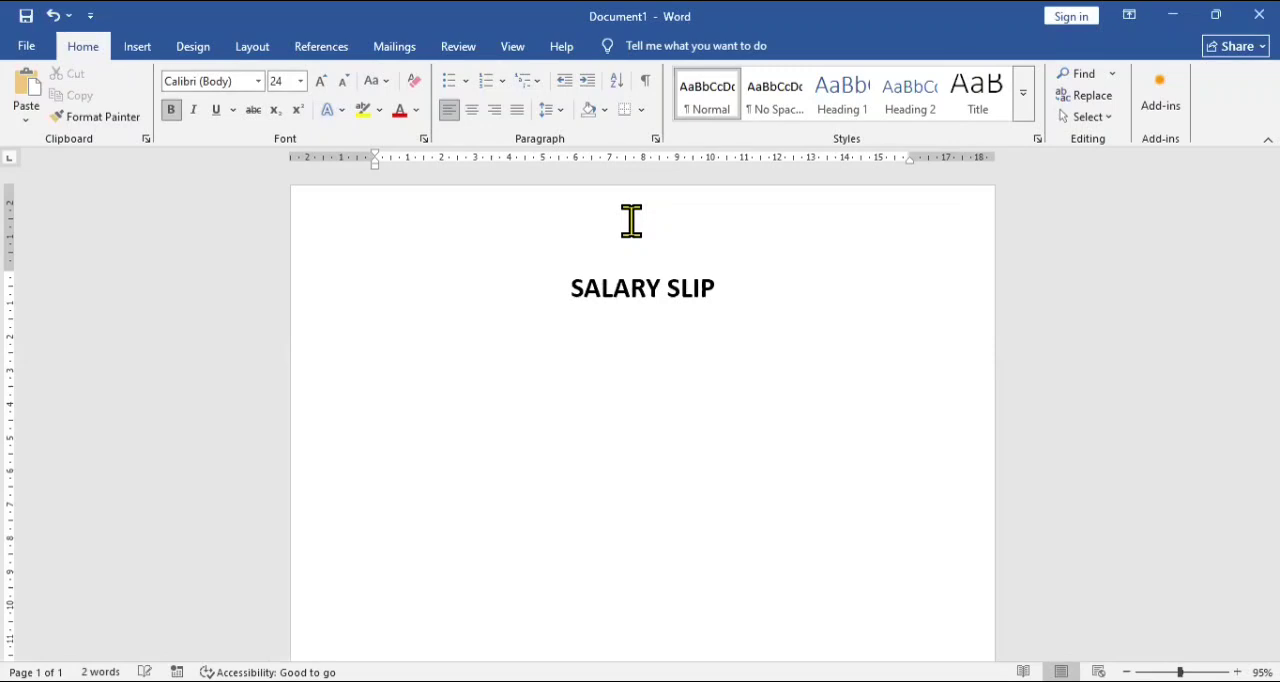
key("ctrl+shift+comma")
key("ctrl+shift+comma")
key("ctrl+shift+comma")
key("ctrl+shift+comma")
key("ctrl+shift+comma")
Insert a table with two columns and six rows below the title.
left_click(137, 47)
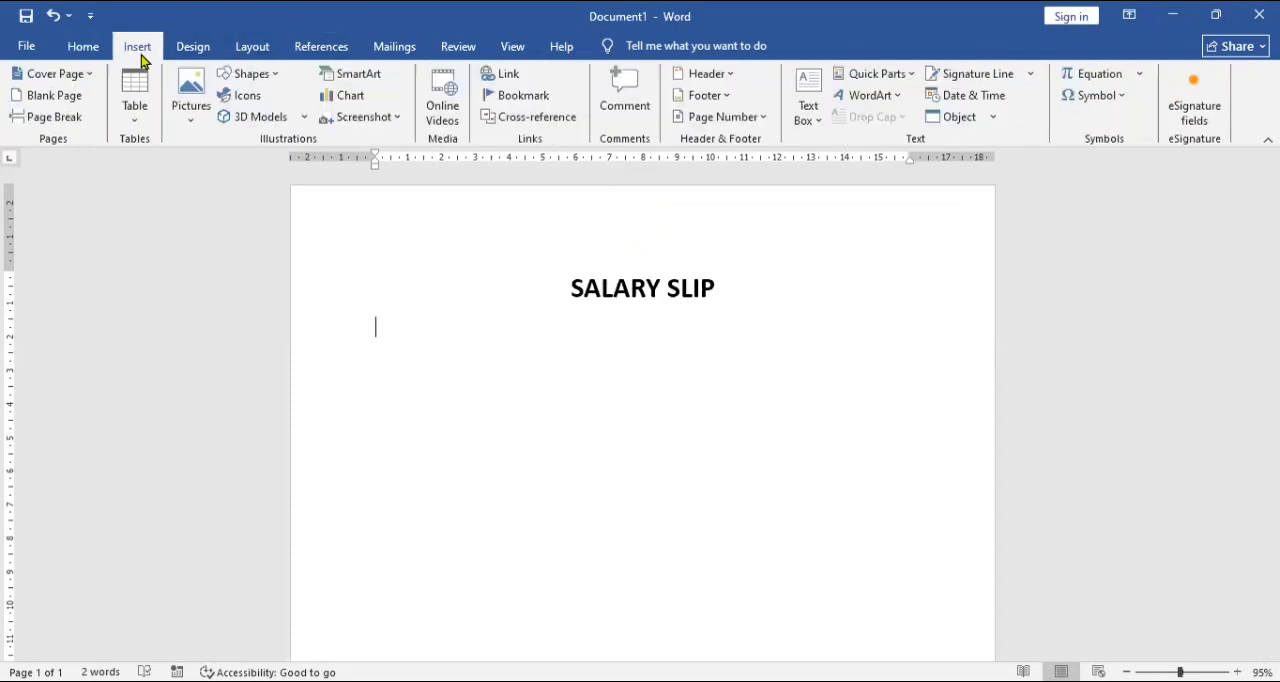
left_click(138, 116)
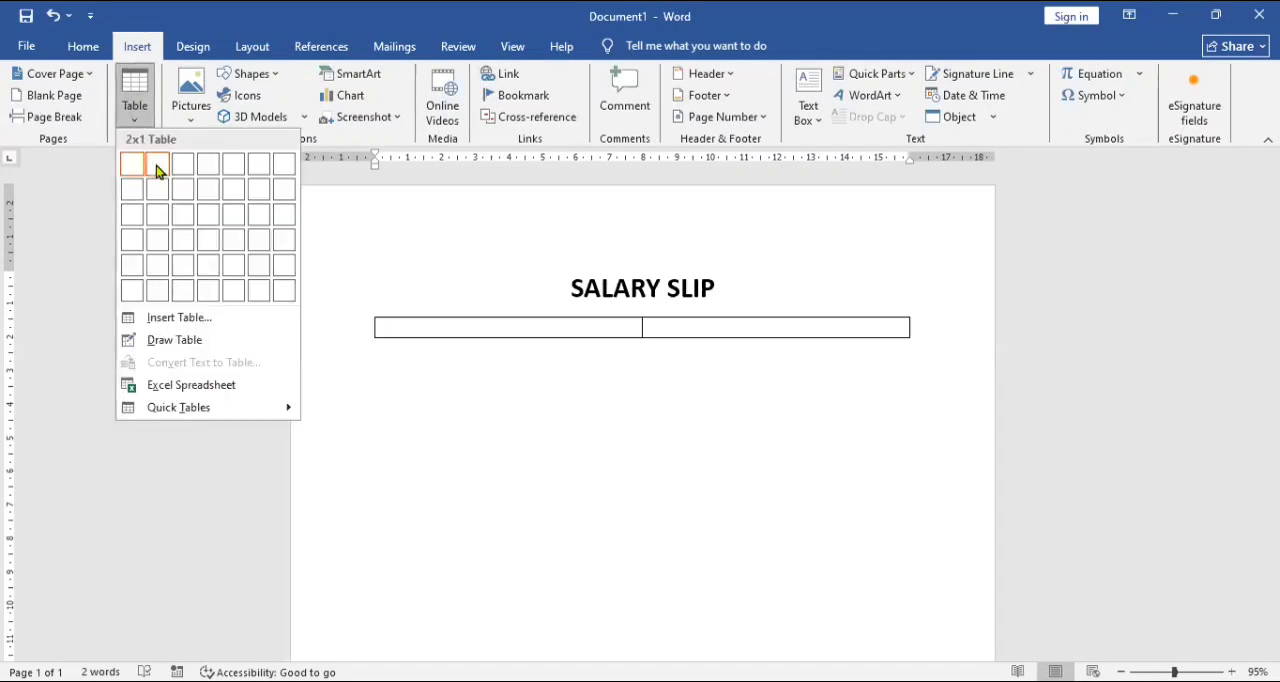
left_click(163, 302)
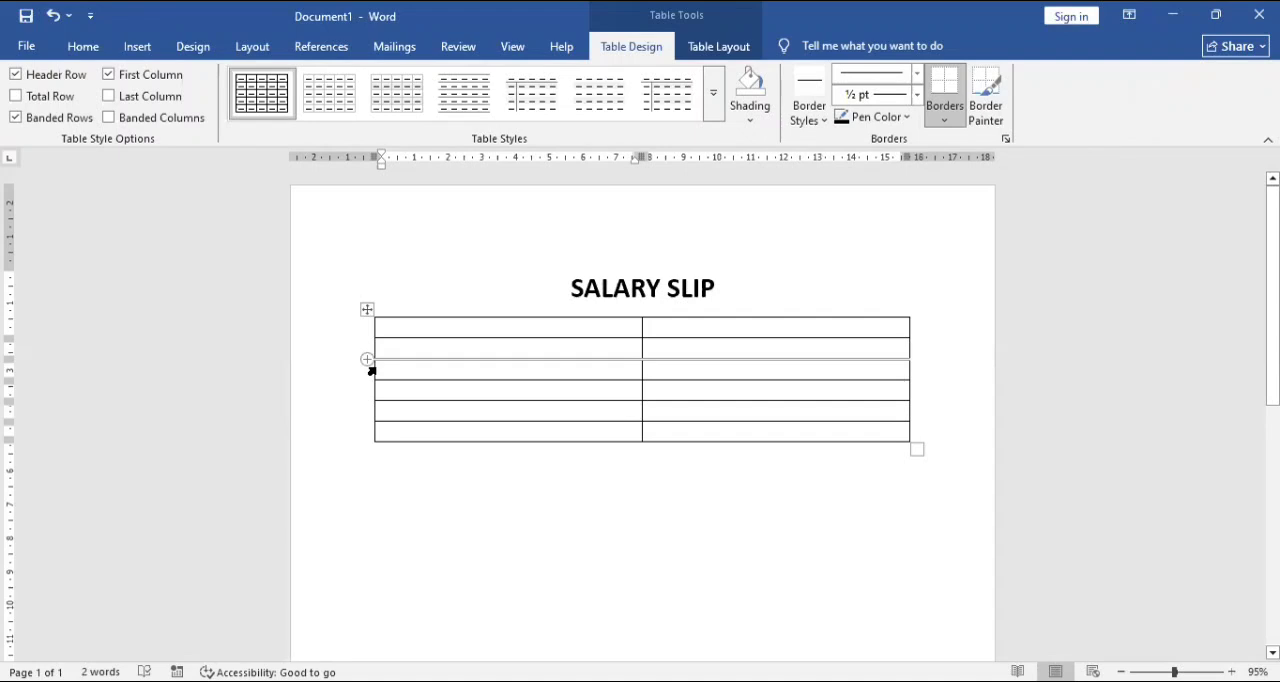
Set the row height of the whole table to 1.1 cm and its font size to 16 pt.
left_click(369, 312)
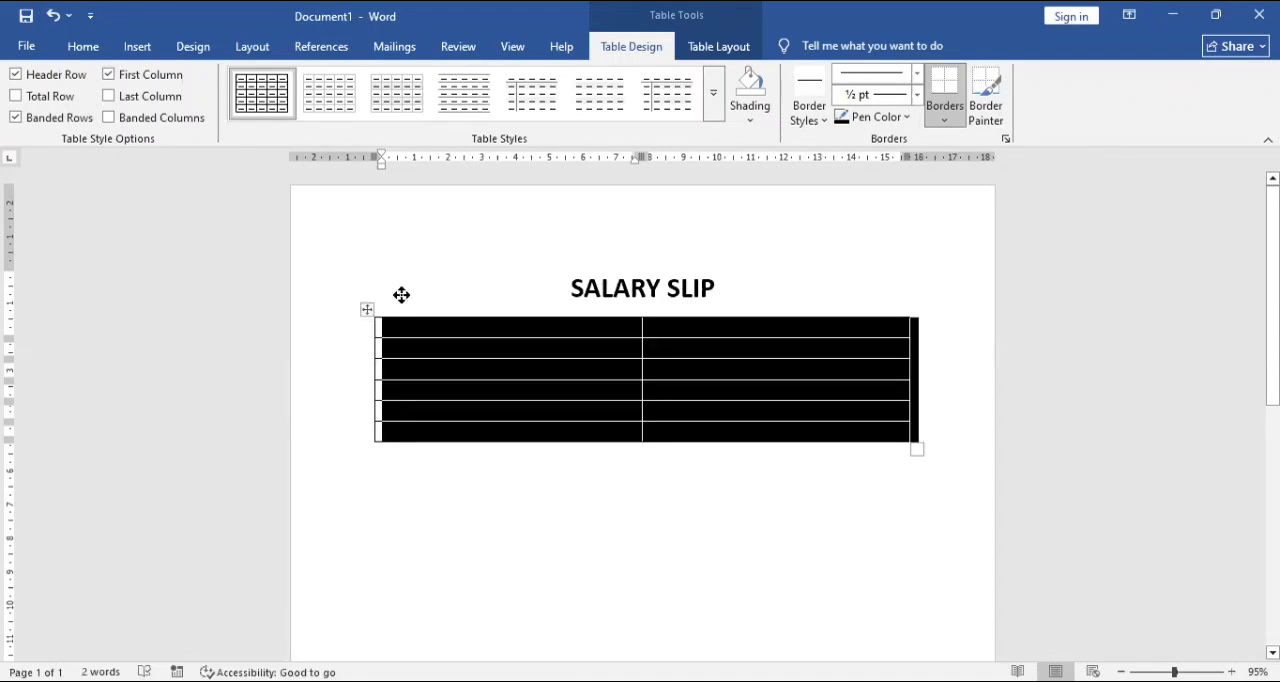
left_click(733, 56)
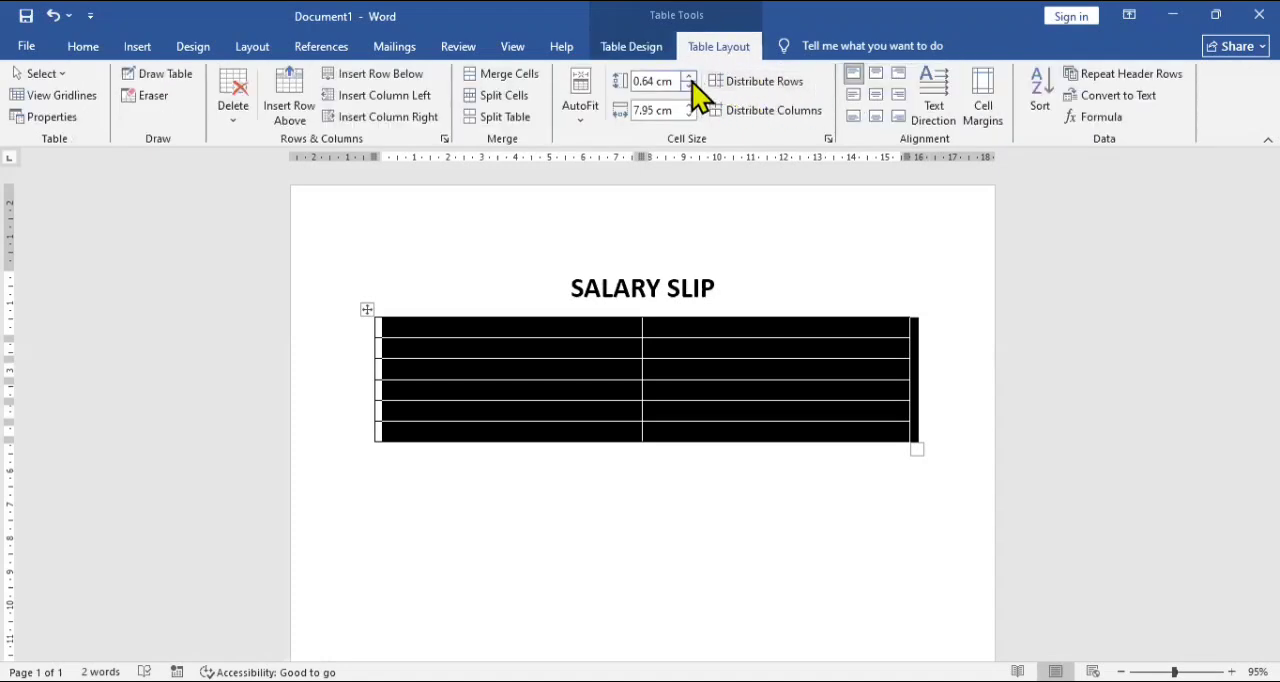
left_click(689, 76)
left_click(689, 76)
left_click(689, 76)
left_click(689, 76)
left_click(689, 76)
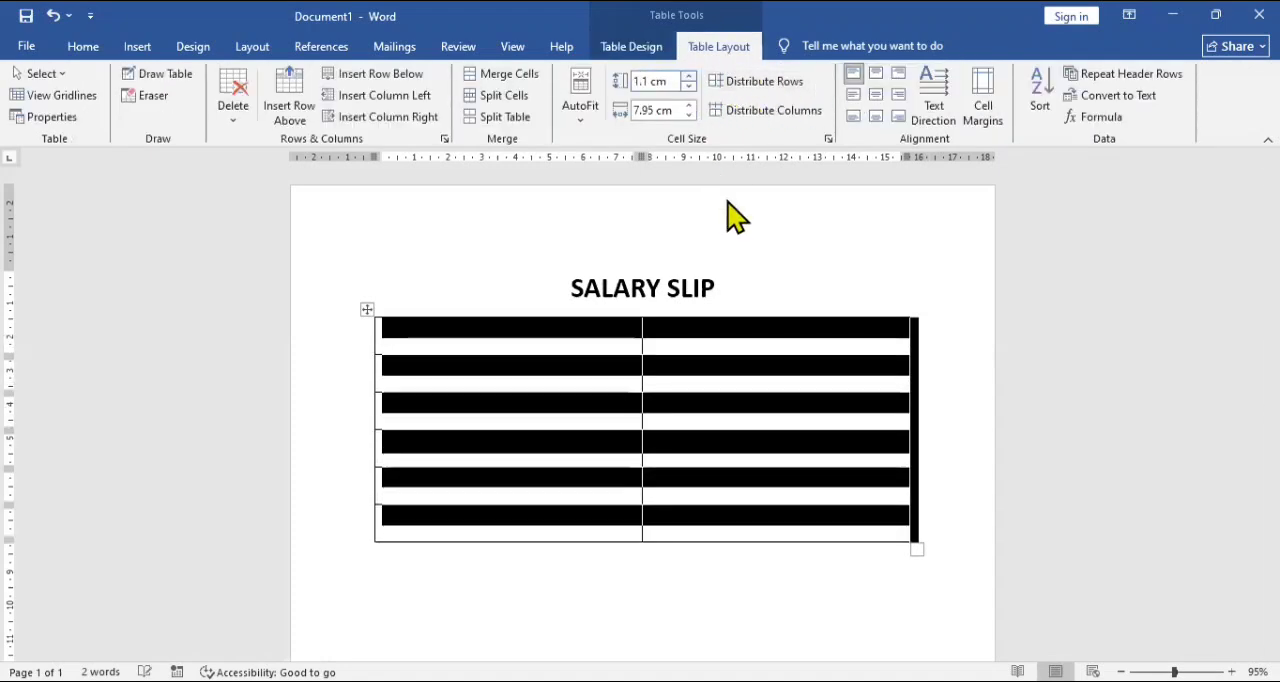
left_click(86, 48)
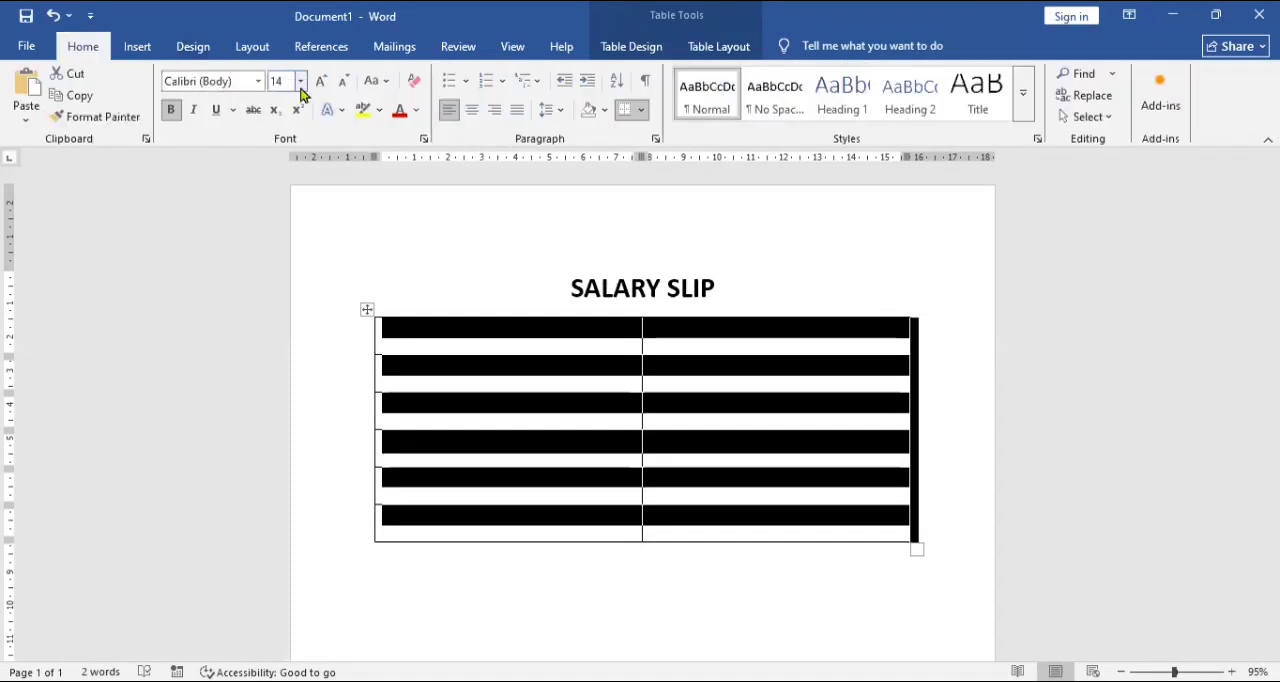
left_click(320, 82)
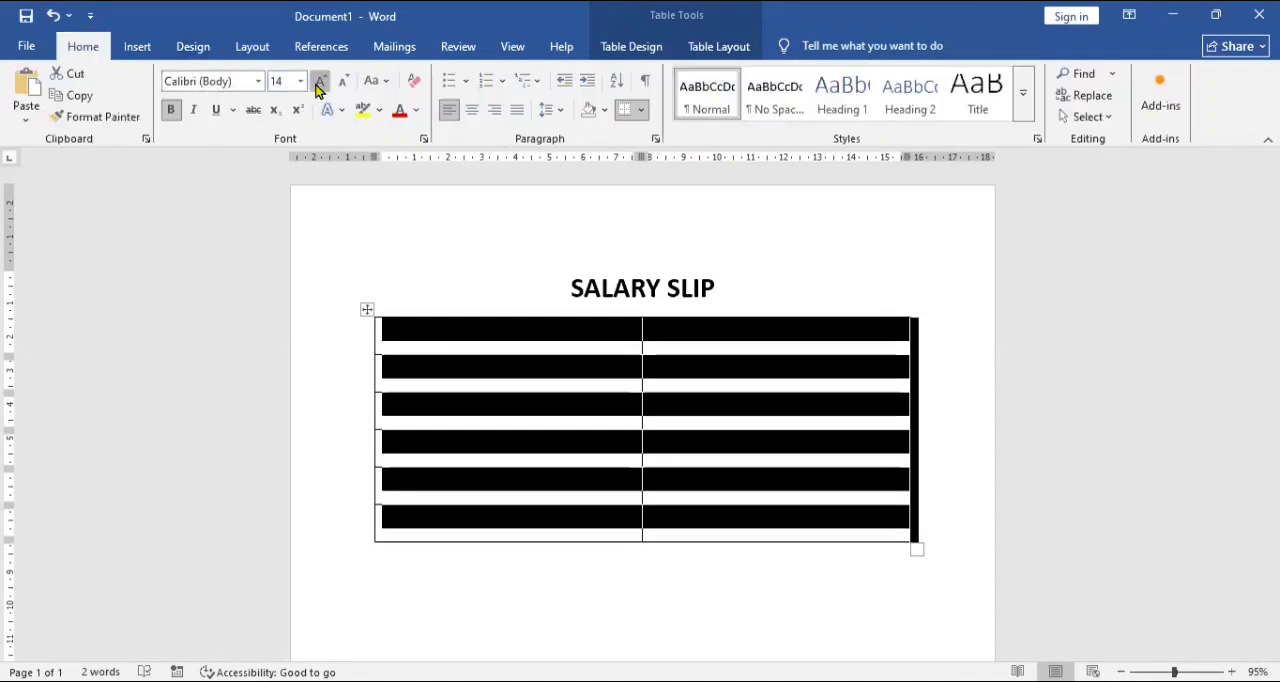
Underline the SALARY SLIP title and add a blank line between it and the table.
double_click(742, 296)
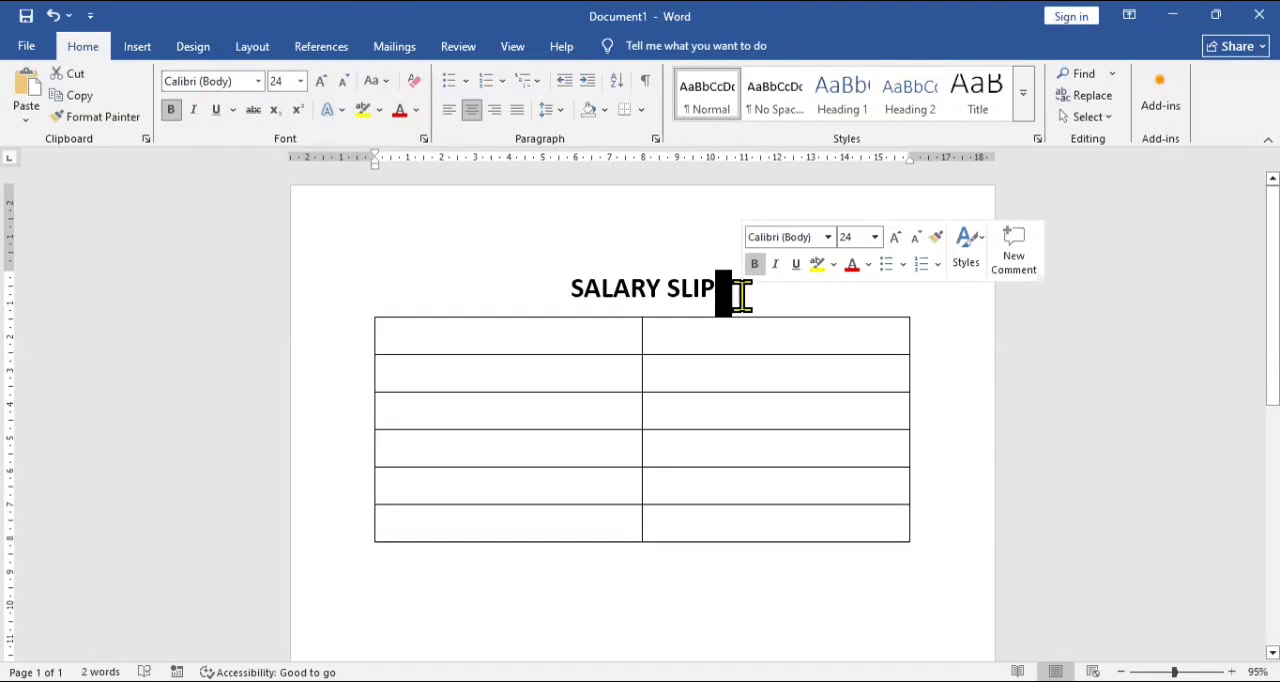
key("ctrl+shift+Left")
key("ctrl+shift+Left")
key("ctrl+u")
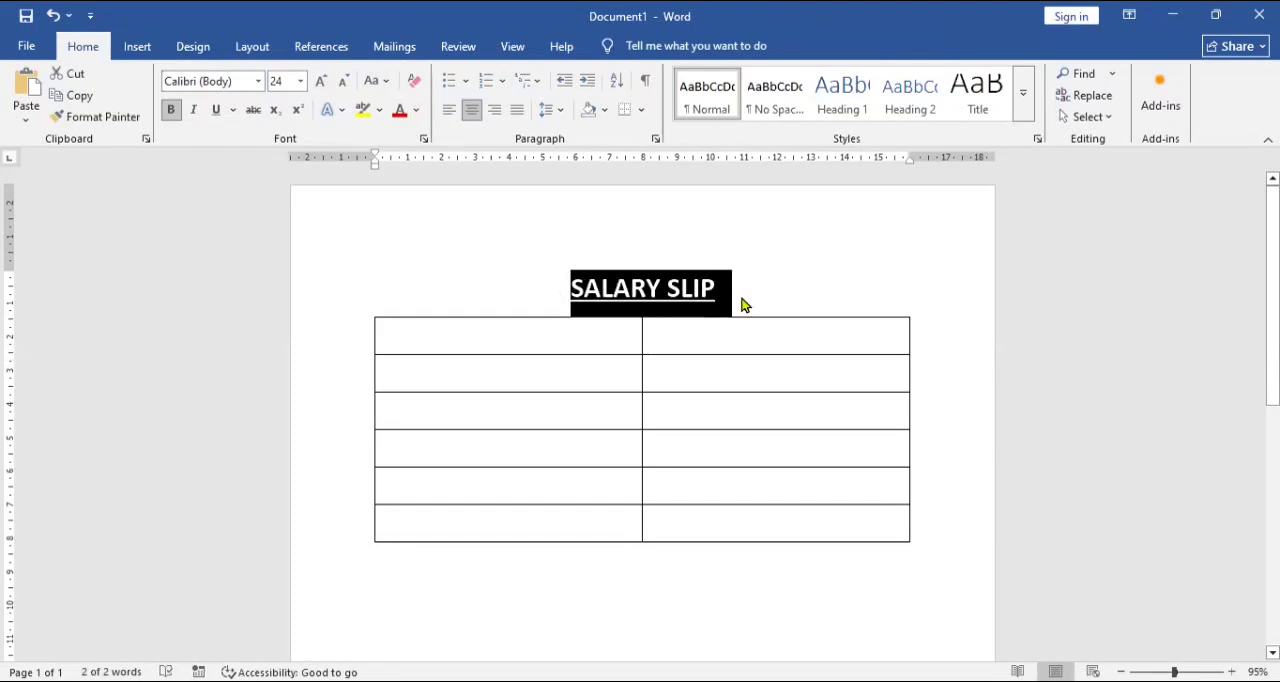
key("Down")
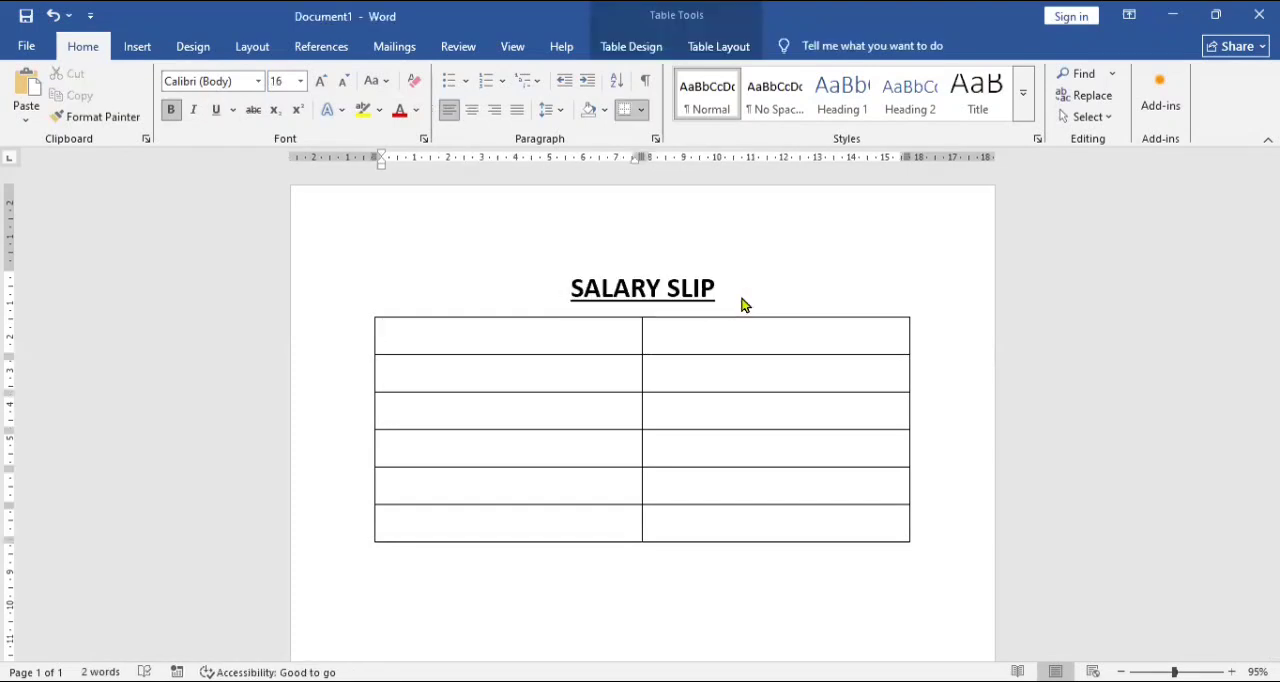
left_click(742, 305)
key("Return")
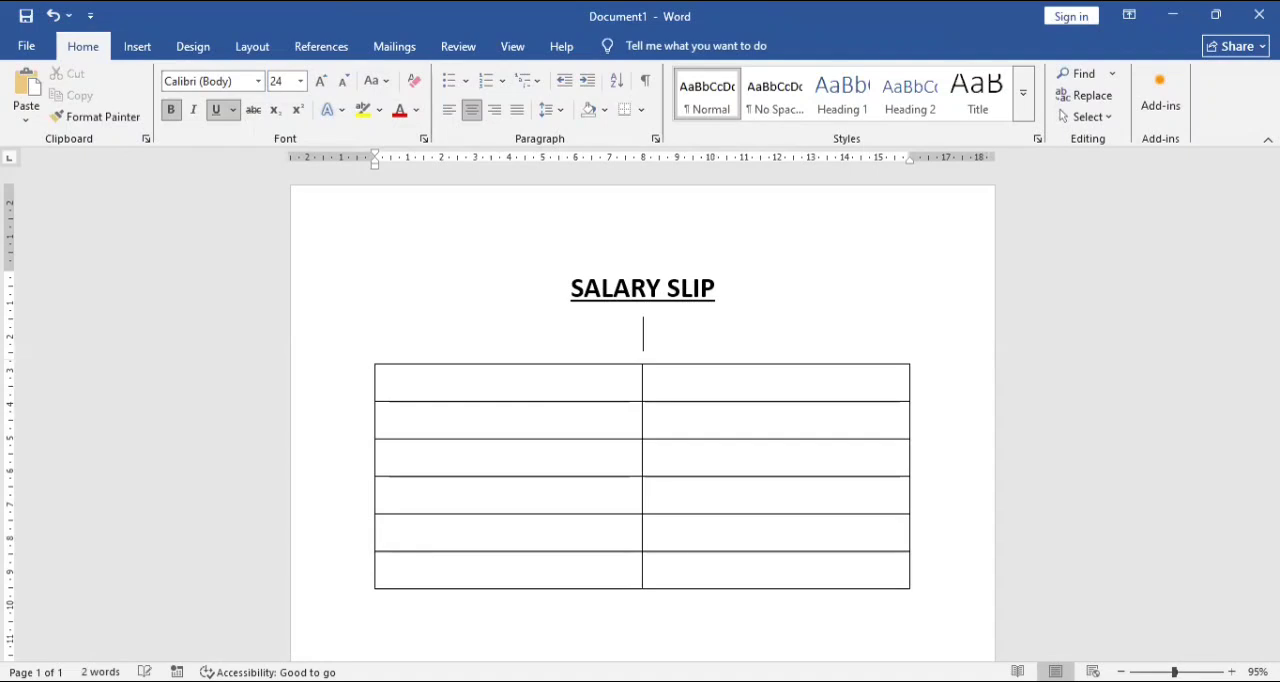
Label the first two rows of the table's first column NAME OF EMPLOYEE and BASIC PAY.
left_click(590, 386)
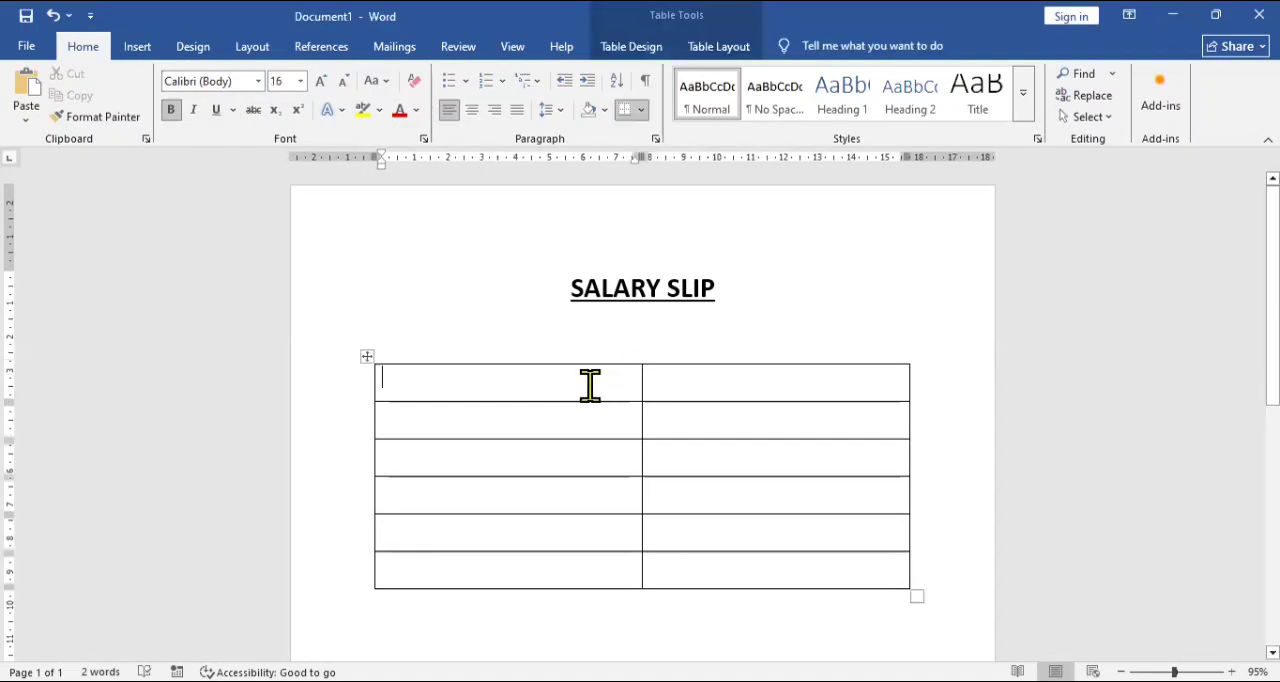
type("NAM")
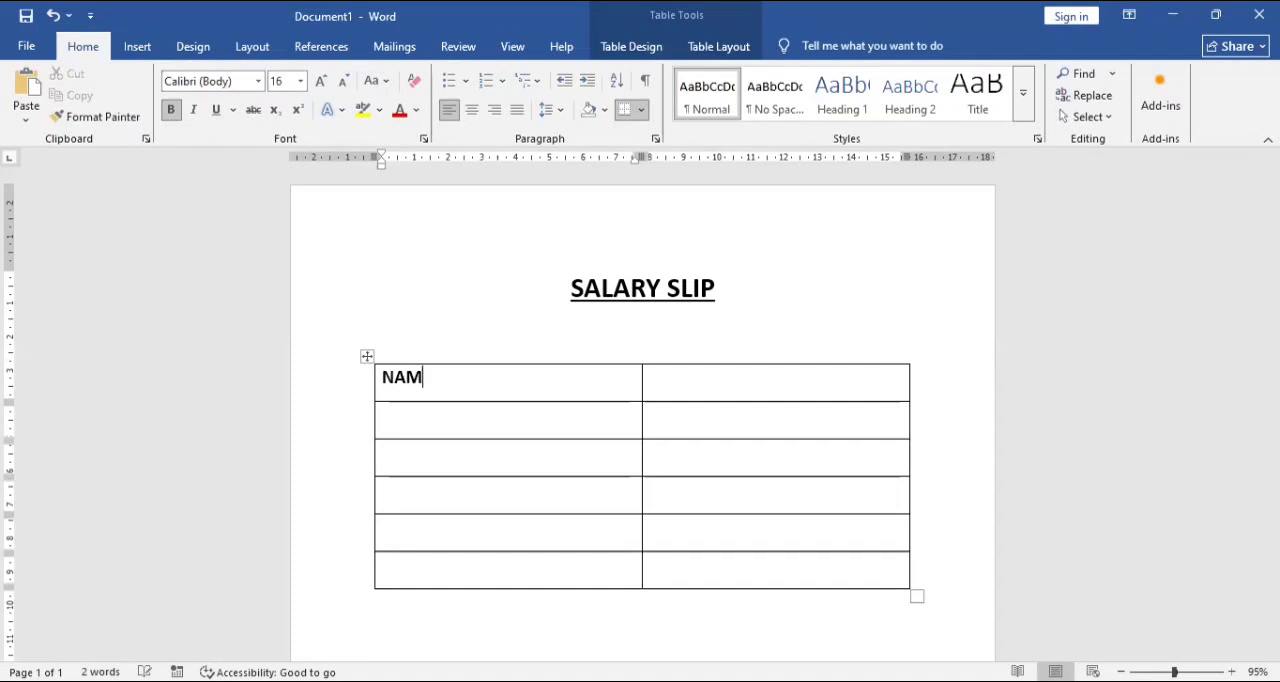
type("E OF EMPLO")
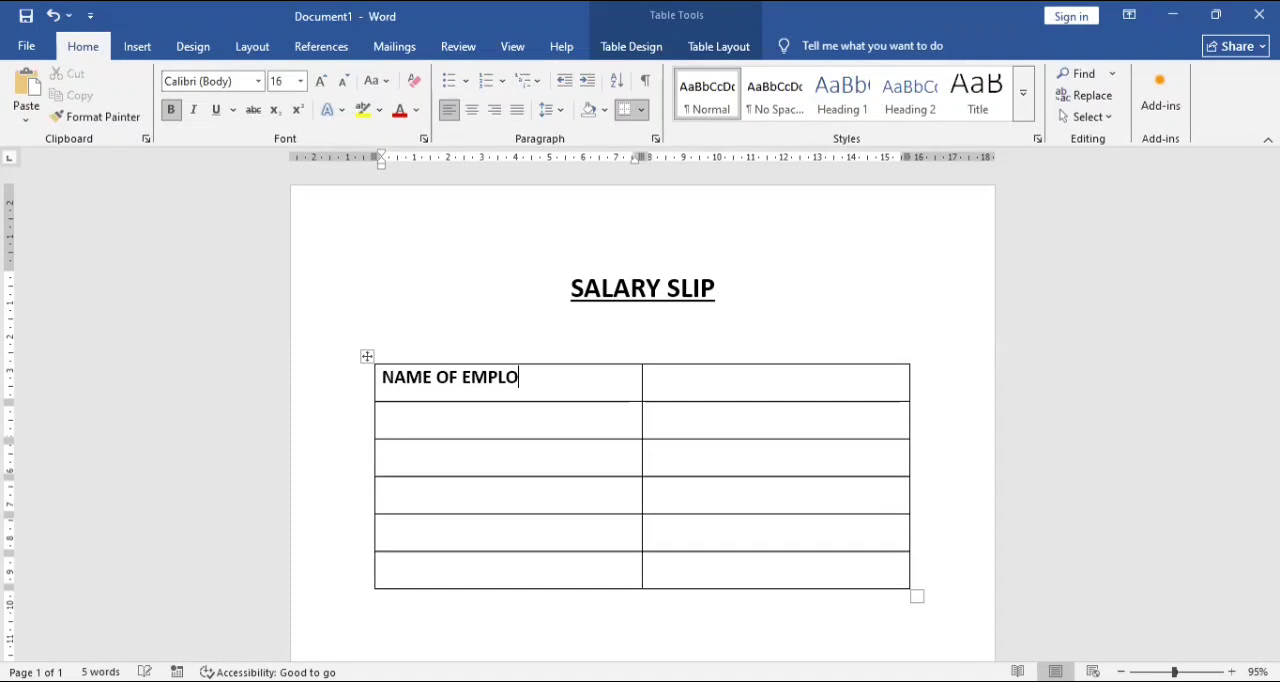
type("YEEBSA")
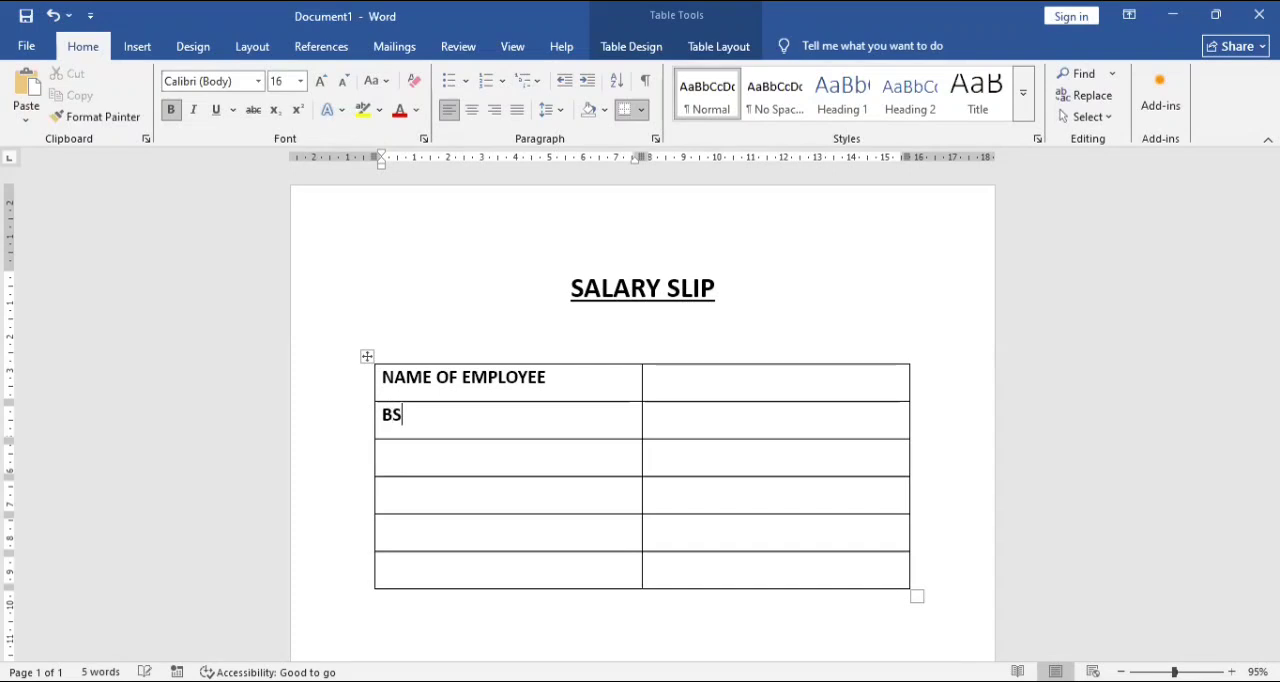
key("BackSpace")
key("BackSpace")
type("ASIC PAY")
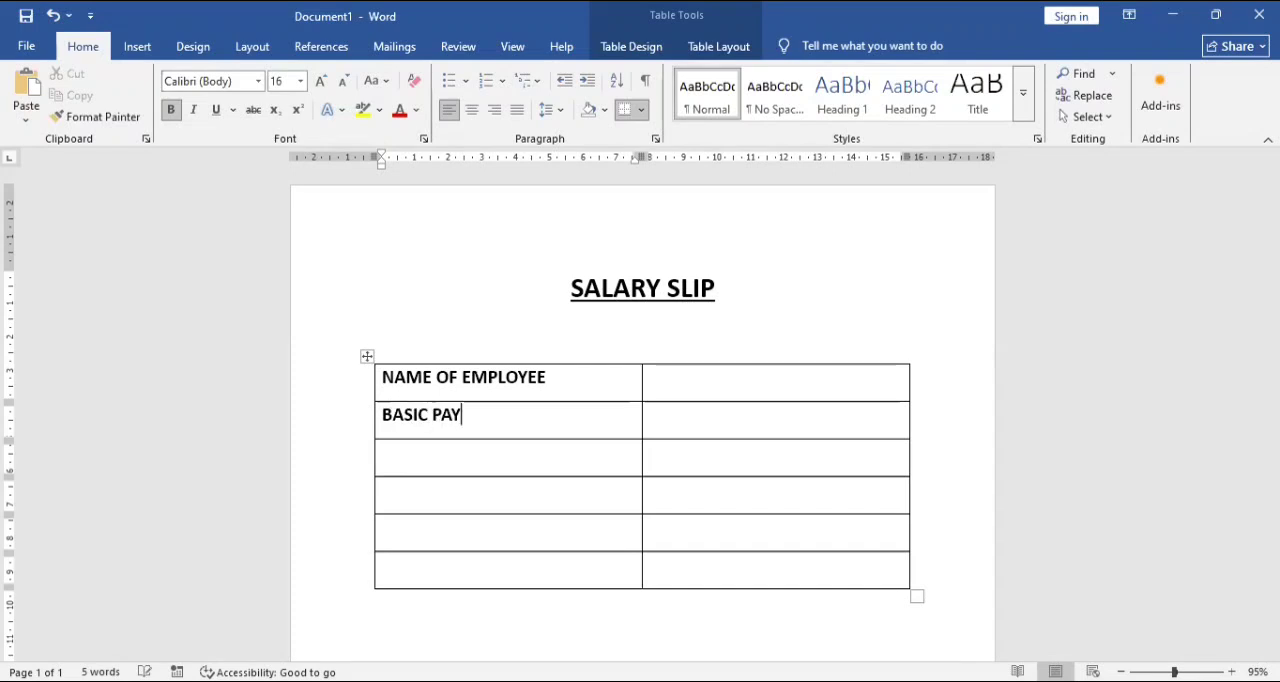
Enter TA 12% and HRA 15% in the third and fourth rows of the first column.
key("Down")
type("TA")
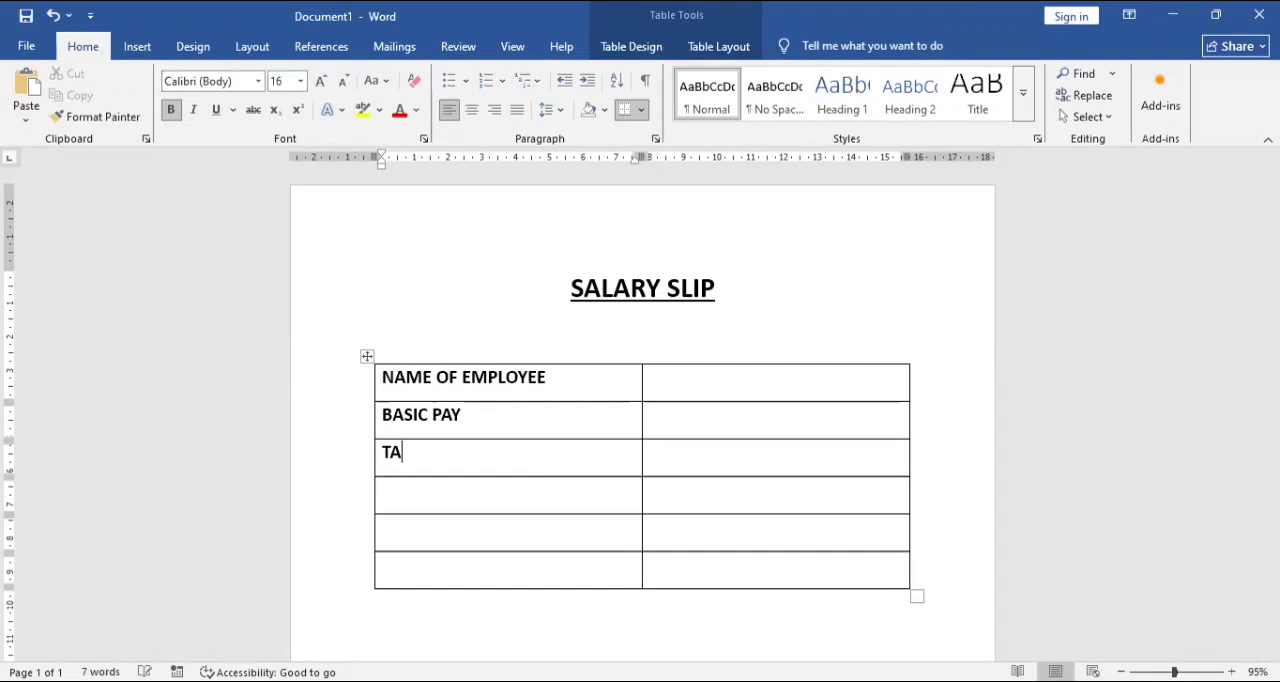
type(" 12%")
key("Down")
type("HRA 15%")
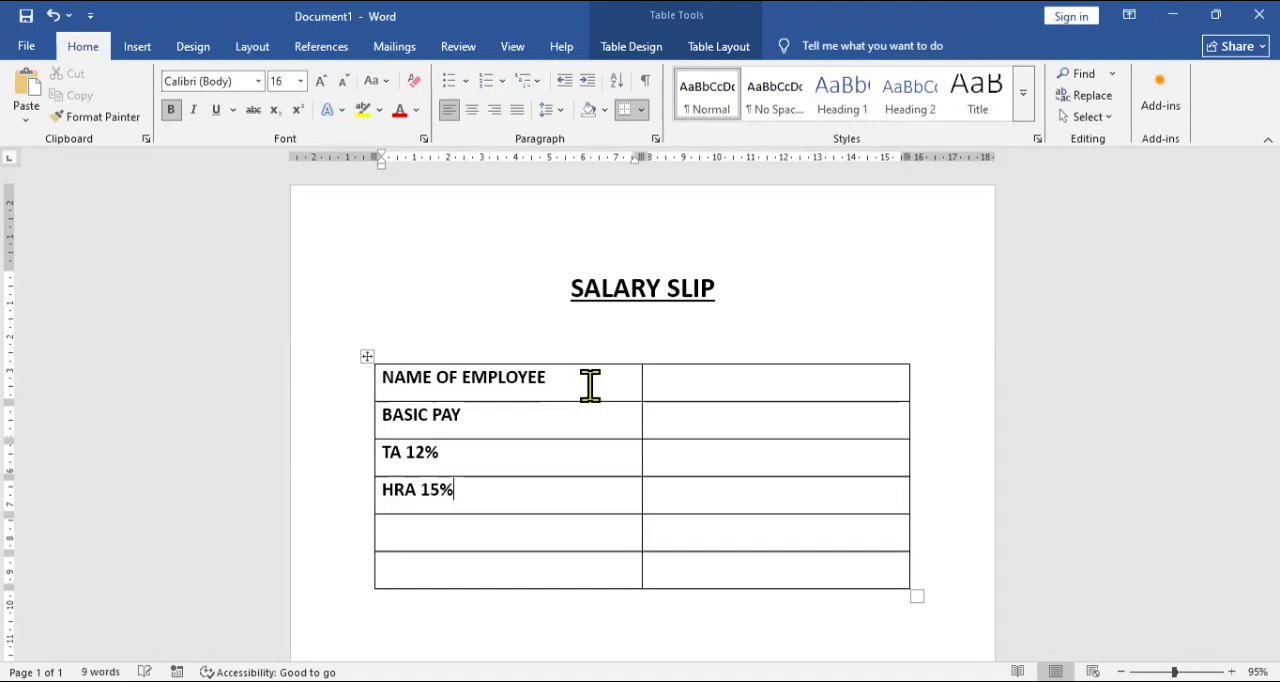
key("Return")
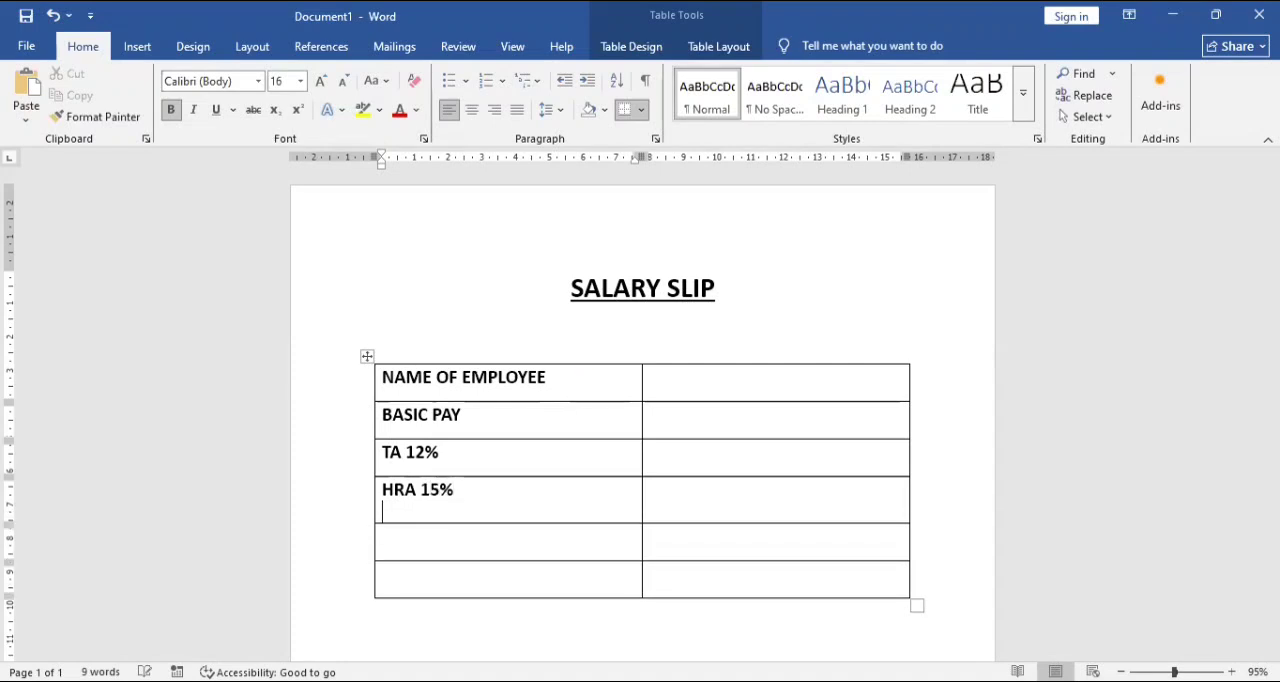
key("BackSpace")
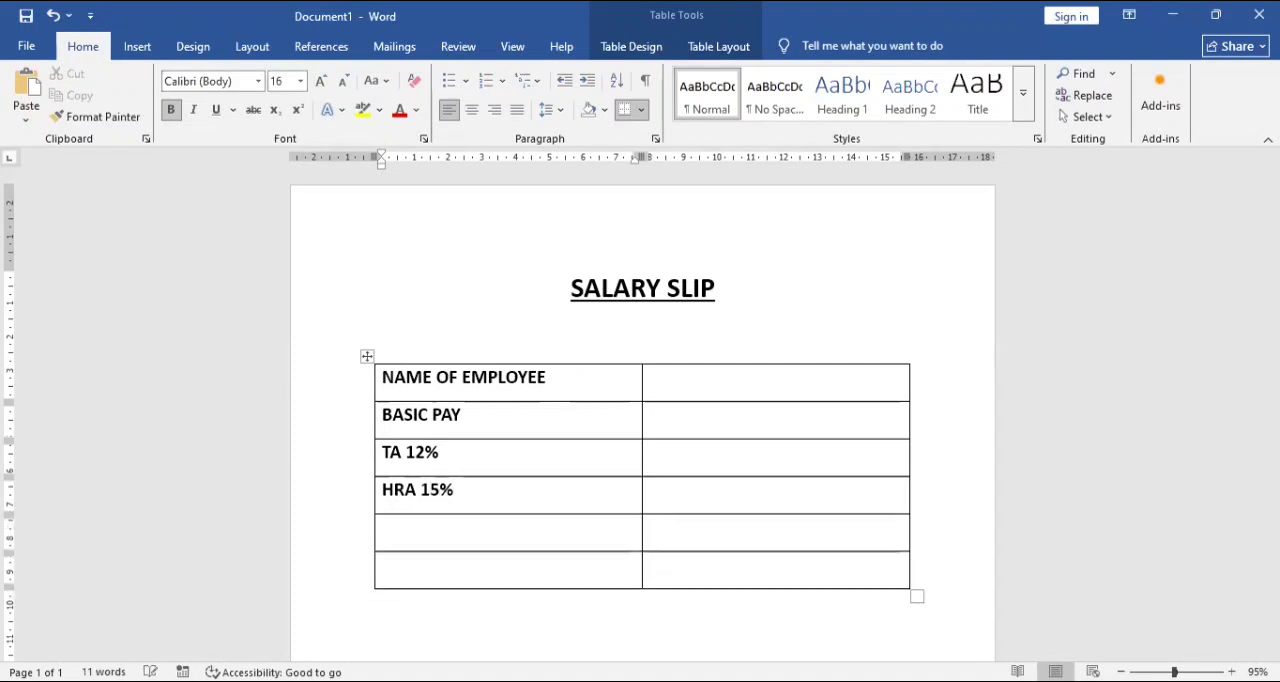
Enter GROSS PAY and PF 17% in the fifth and sixth rows of the first column.
key("Down")
type("GROSS PAY")
key("Down")
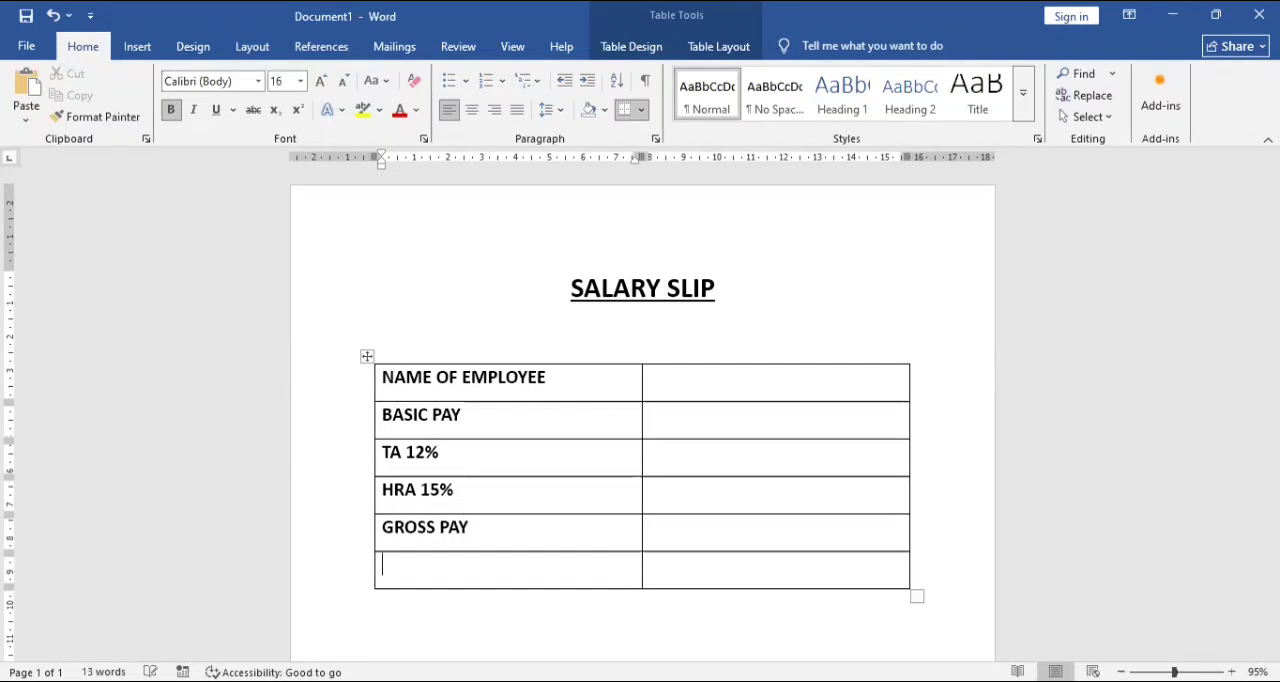
type("PF 17%")
Add a seventh row at the end of the table and label it NET SALARY.
key("Tab")
key("Tab")
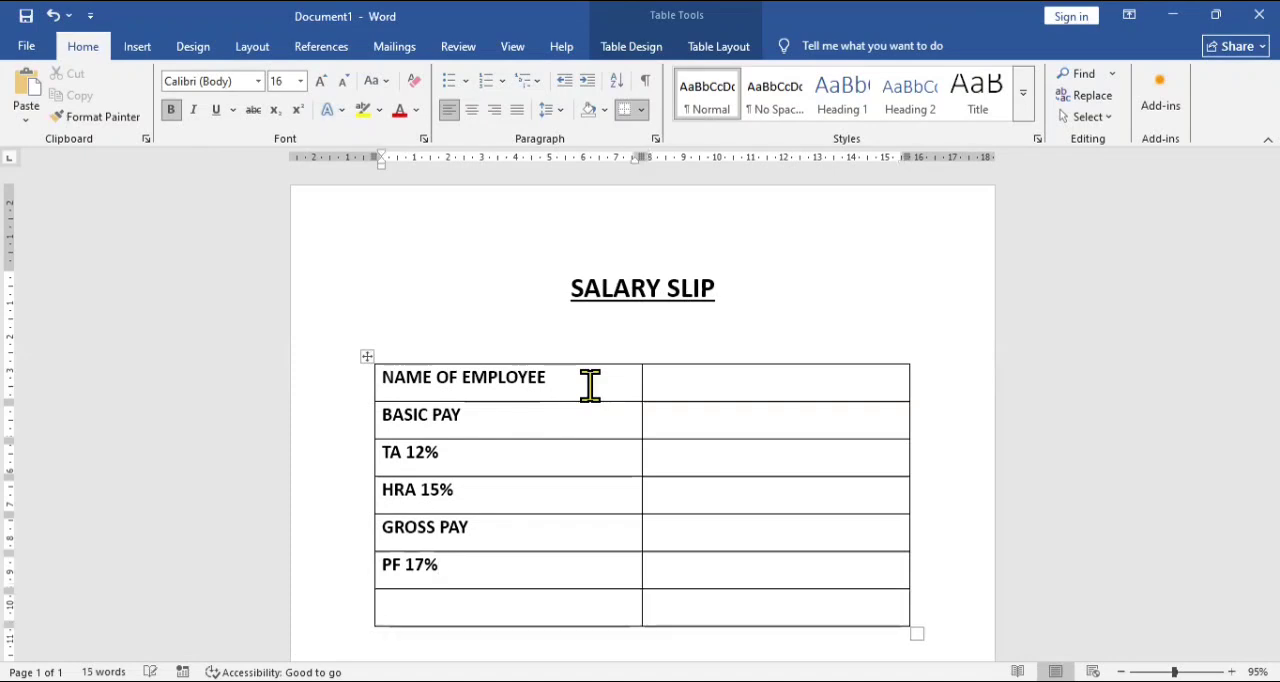
type("NEW")
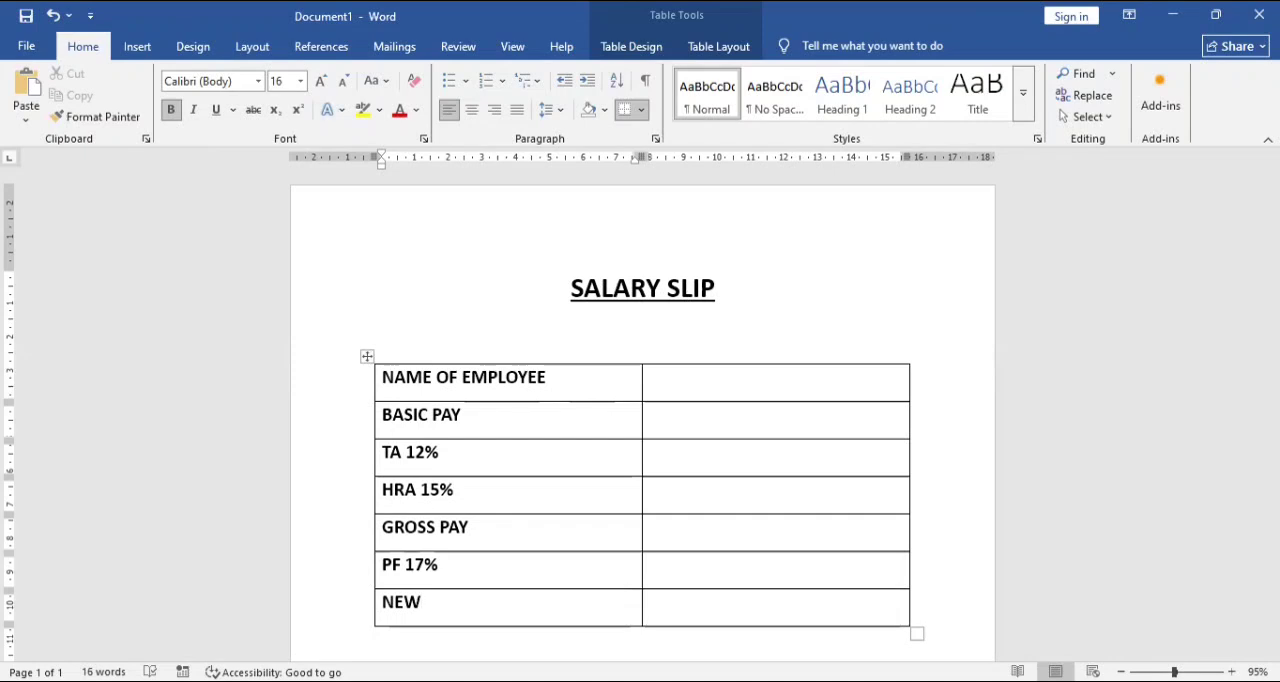
key("BackSpace")
type("T SALARY")
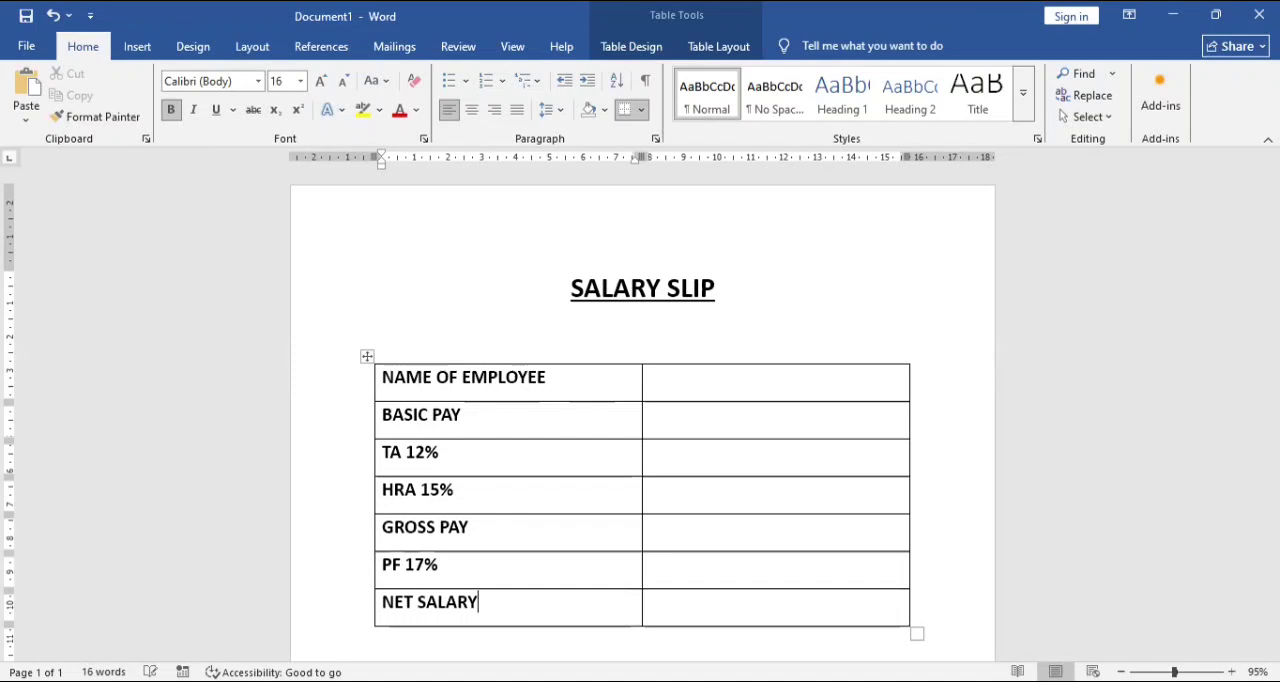
Start the Step-by-Step Mail Merge Wizard for letters from the table's empty top-row cell, using the current document as the starting document.
left_click(667, 391)
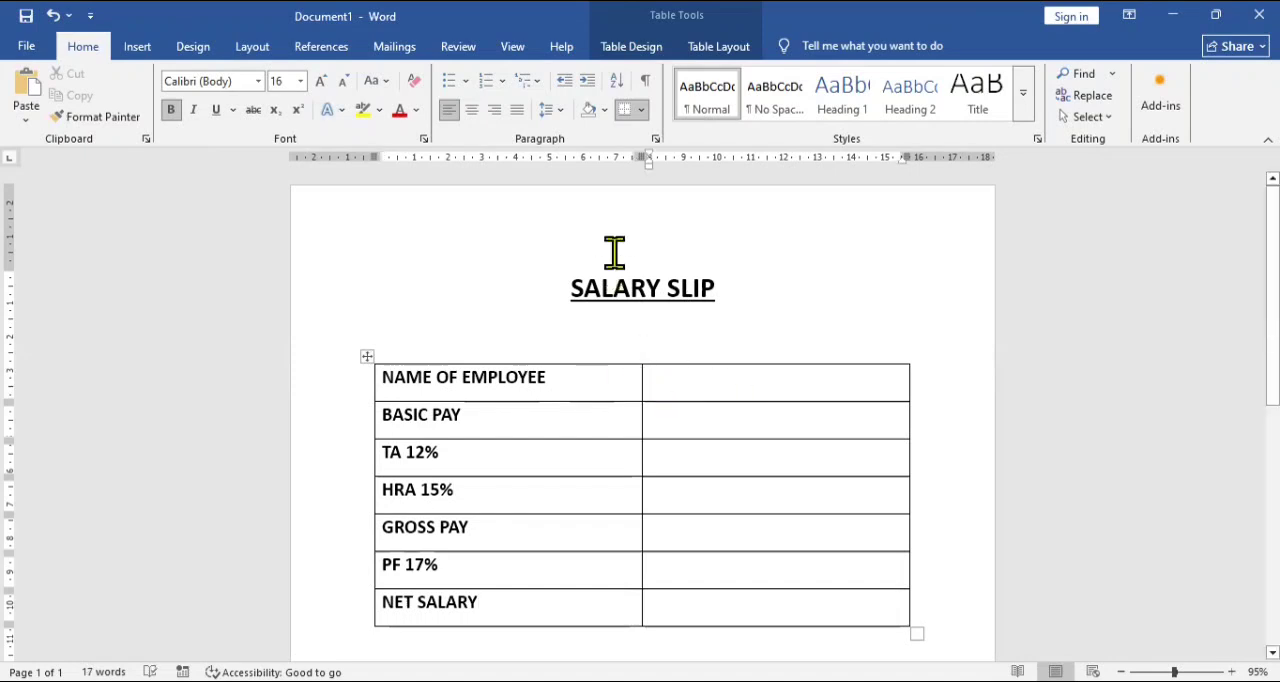
left_click(398, 50)
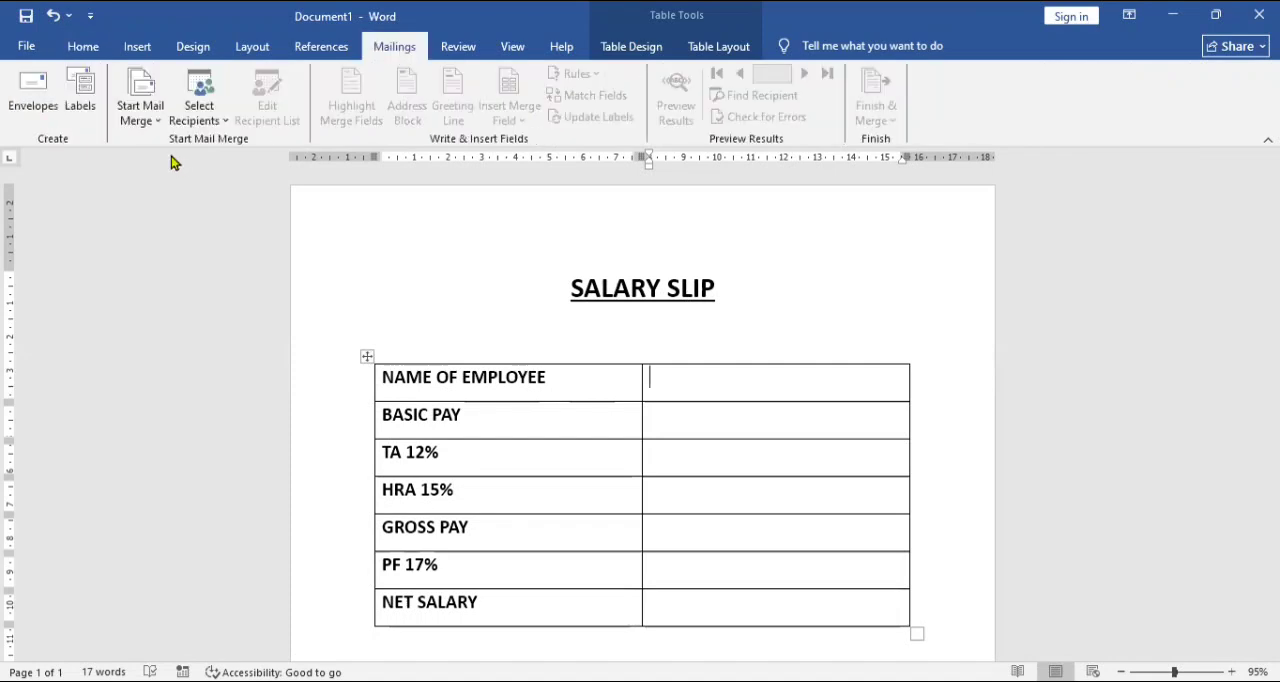
left_click(140, 112)
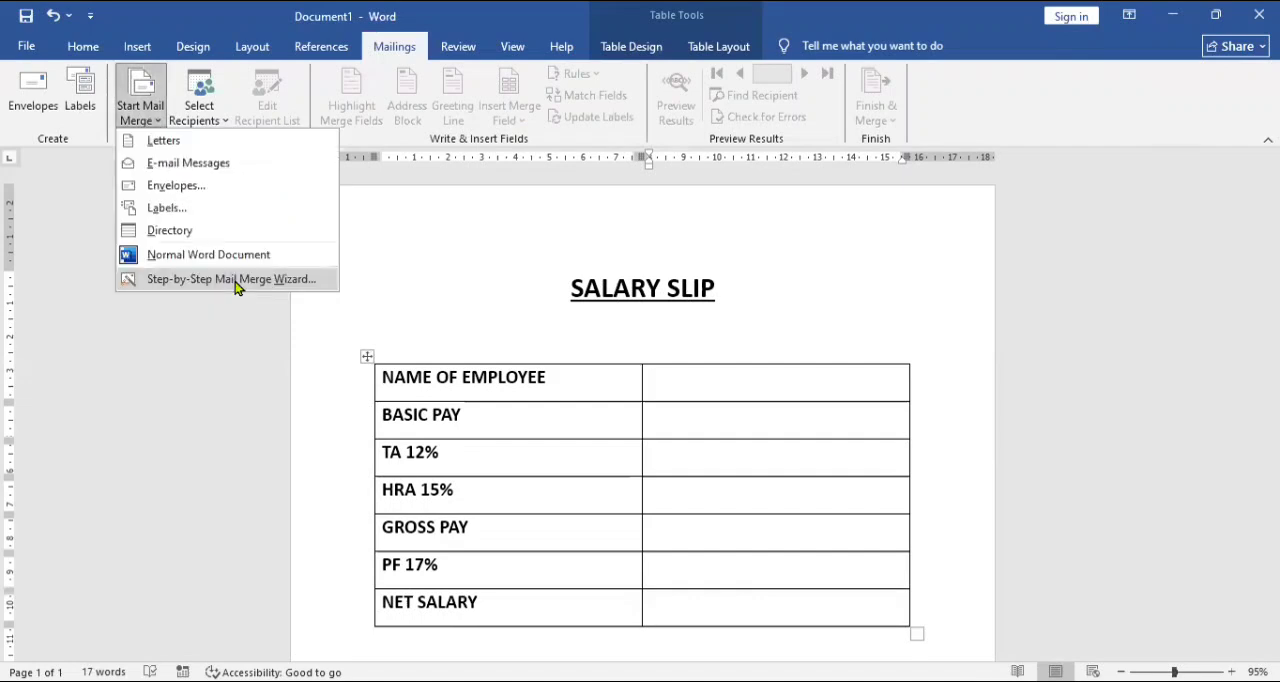
left_click(236, 288)
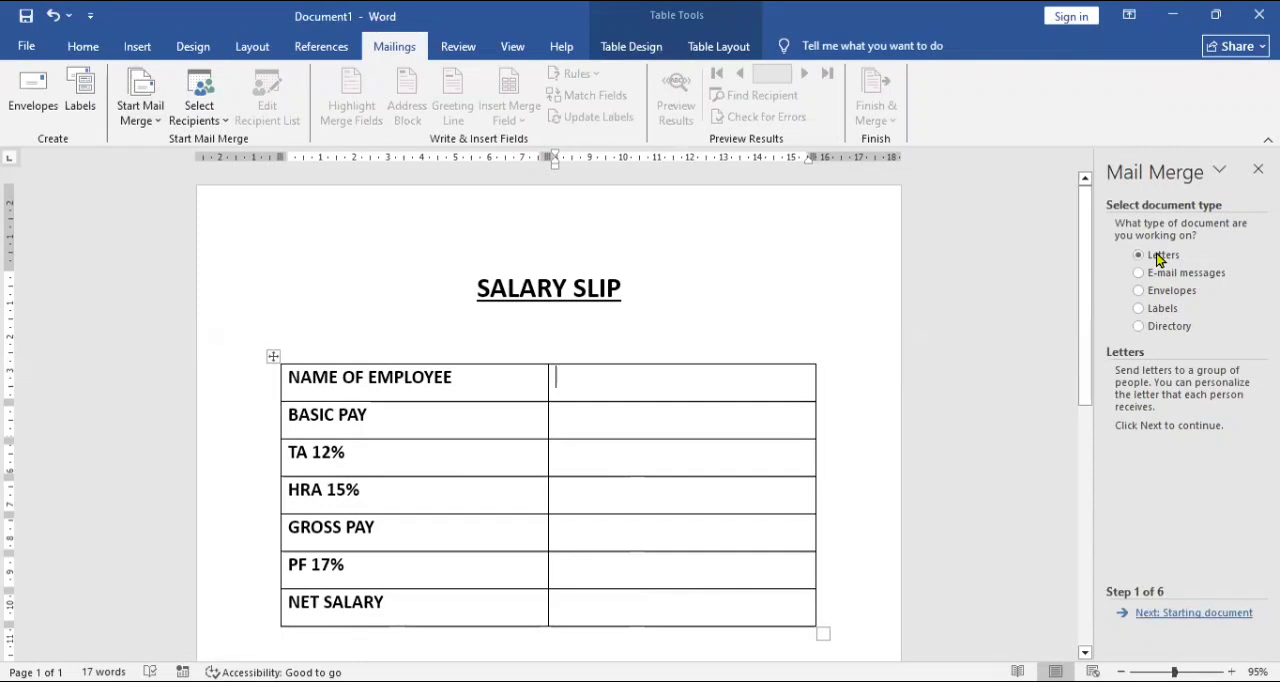
key("Return")
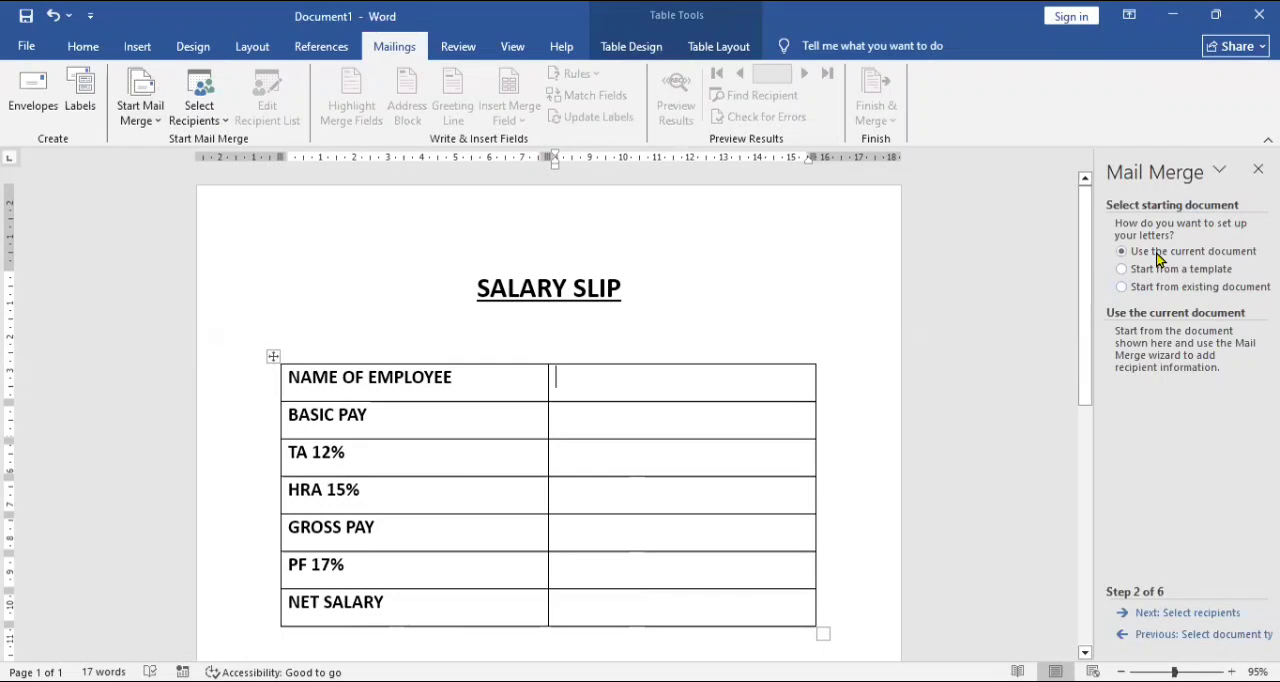
key("Return")
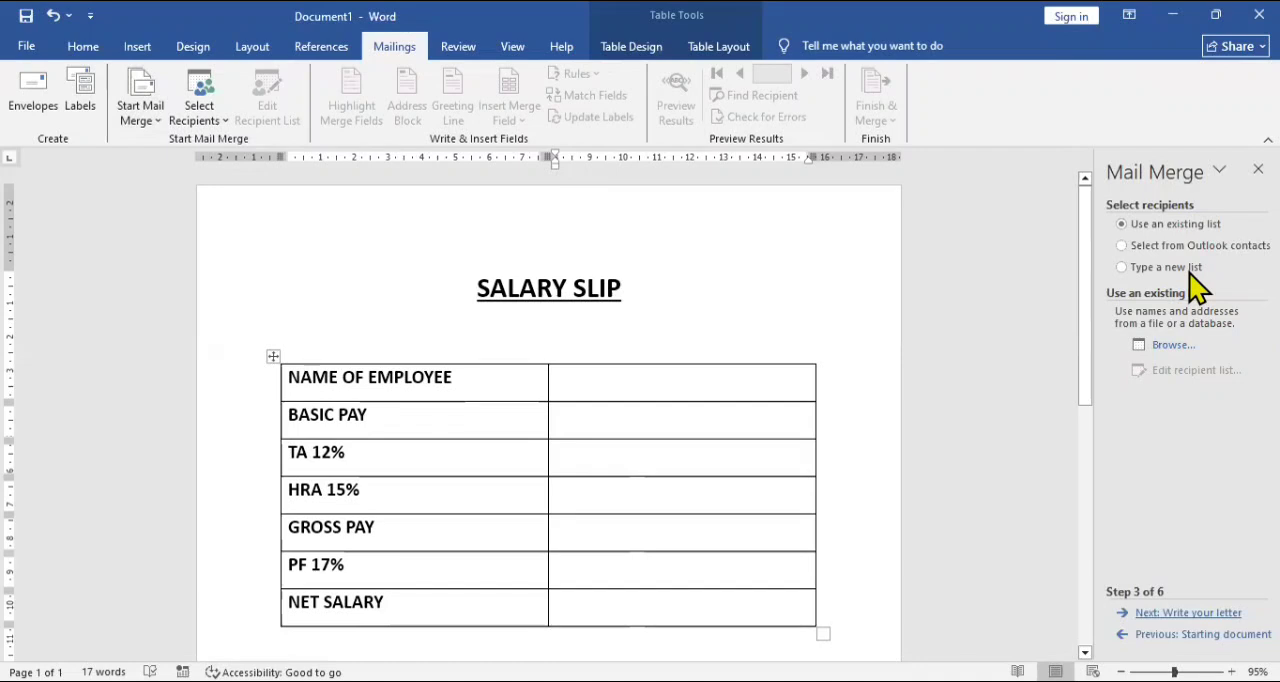
Use Sheet1$ of SALARY RECORD.xlsx from the Desktop as the existing recipient list, with first-row column headers and all recipients included.
key("alt+Tab")
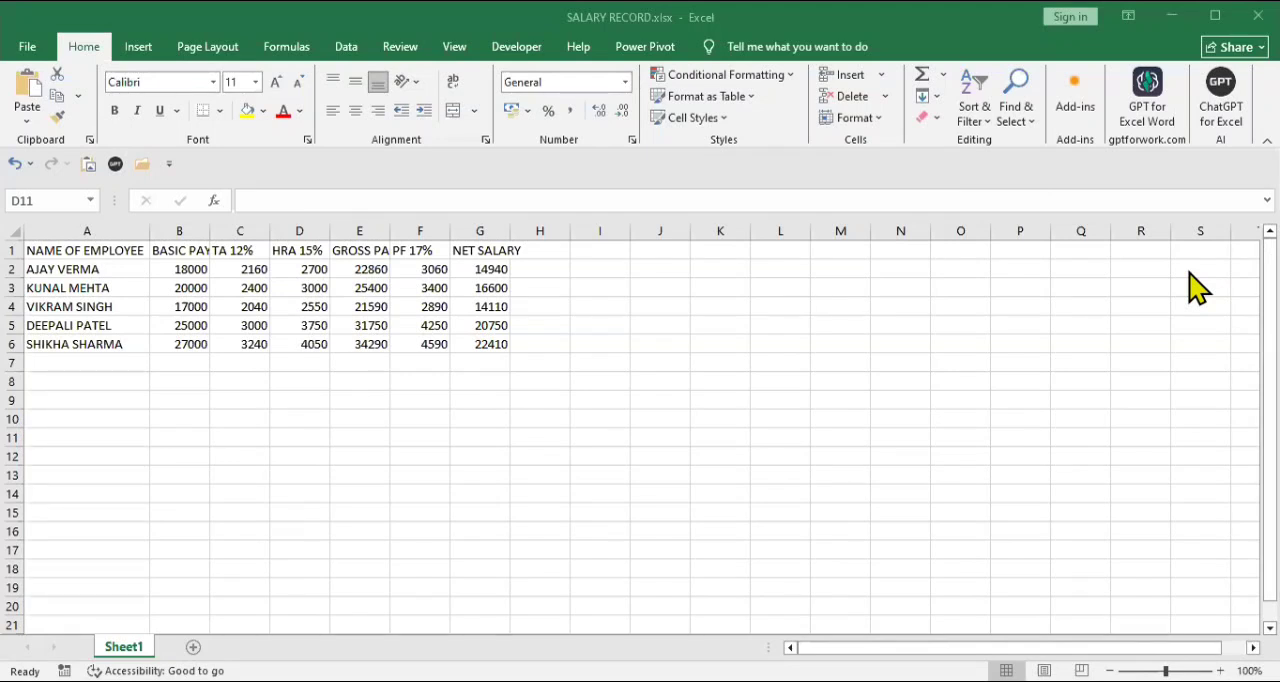
key("alt+Tab")
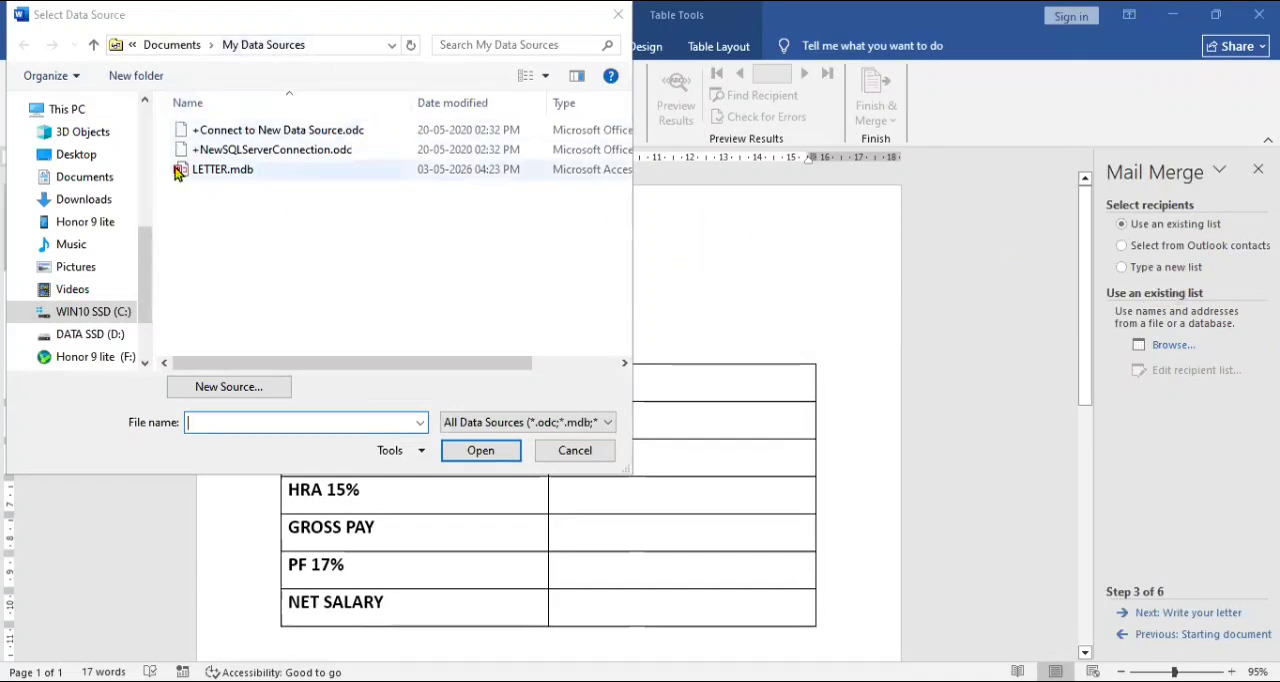
left_click(84, 156)
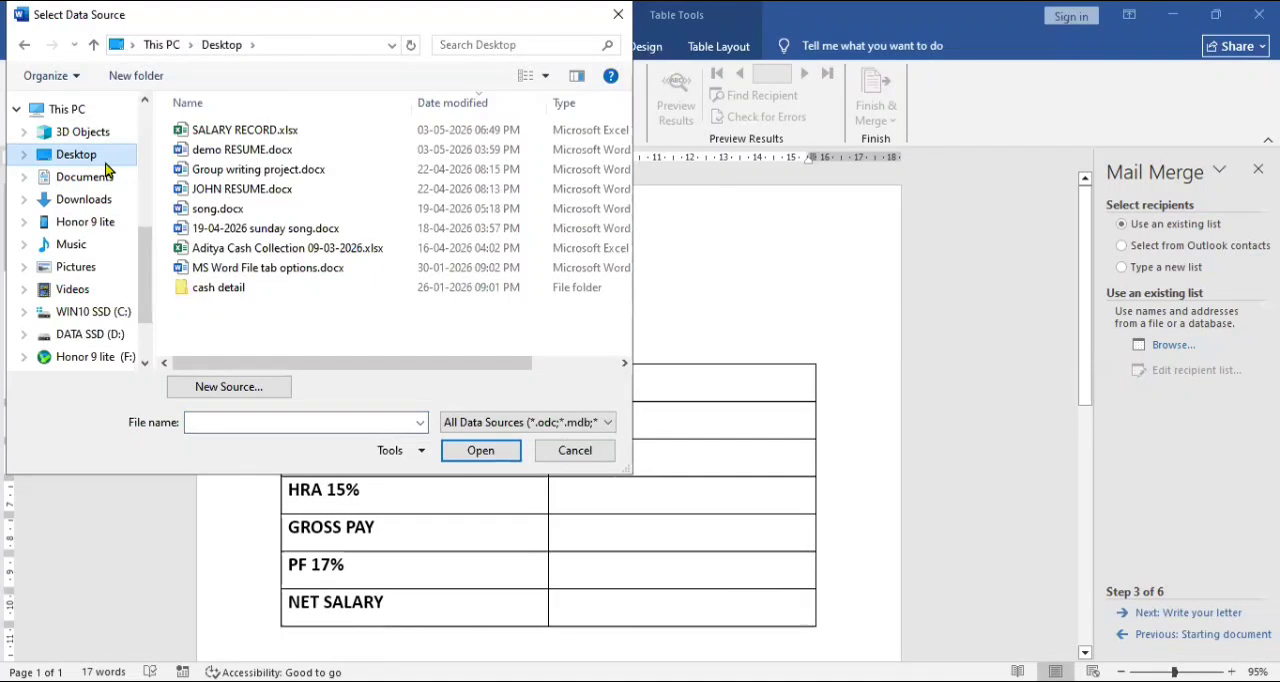
left_click(252, 134)
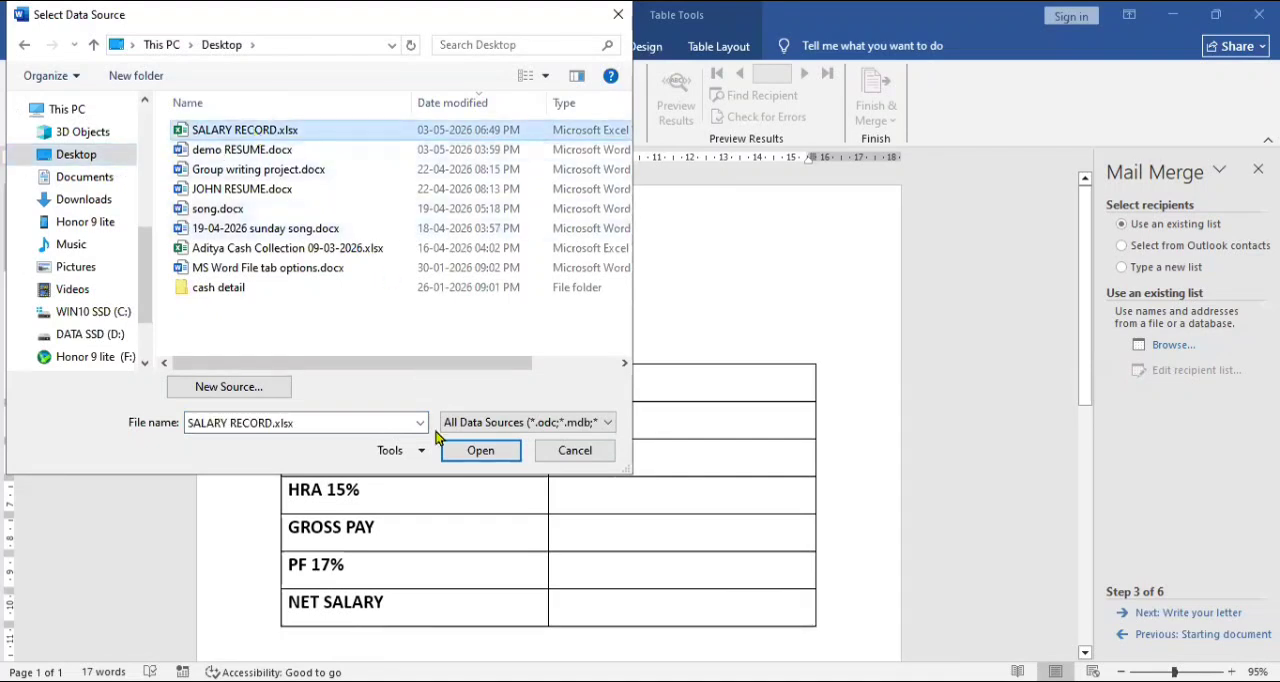
left_click(478, 451)
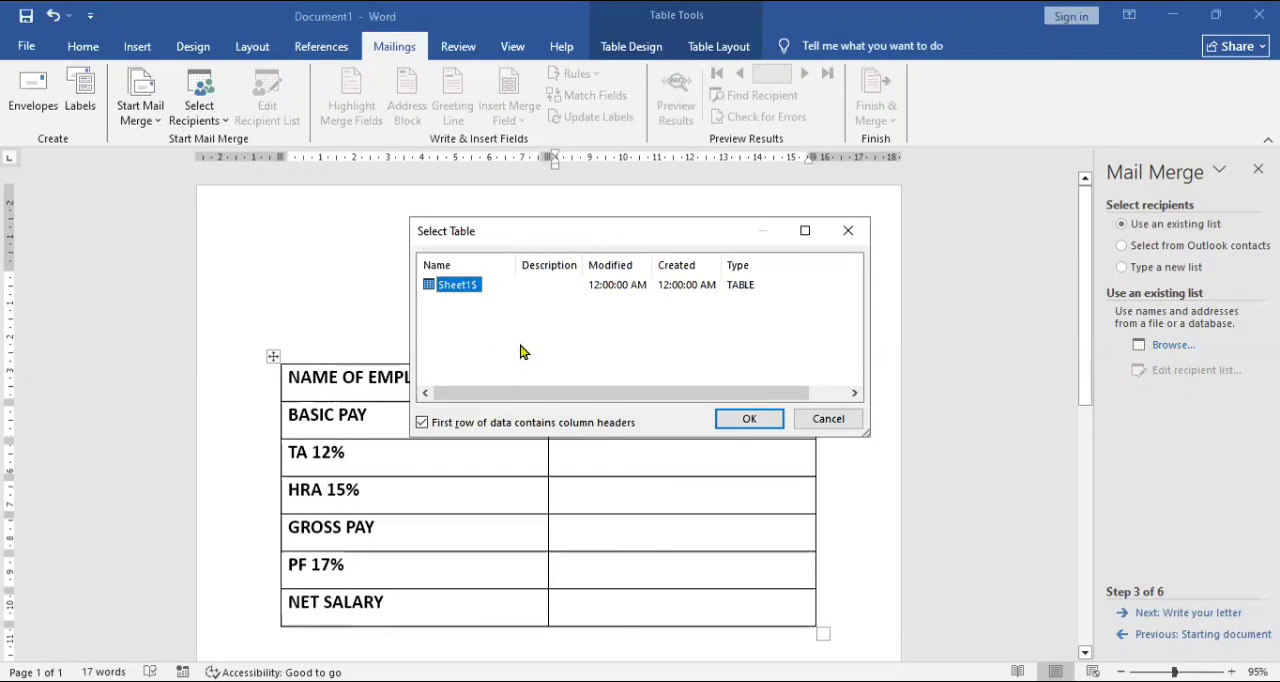
left_click(745, 425)
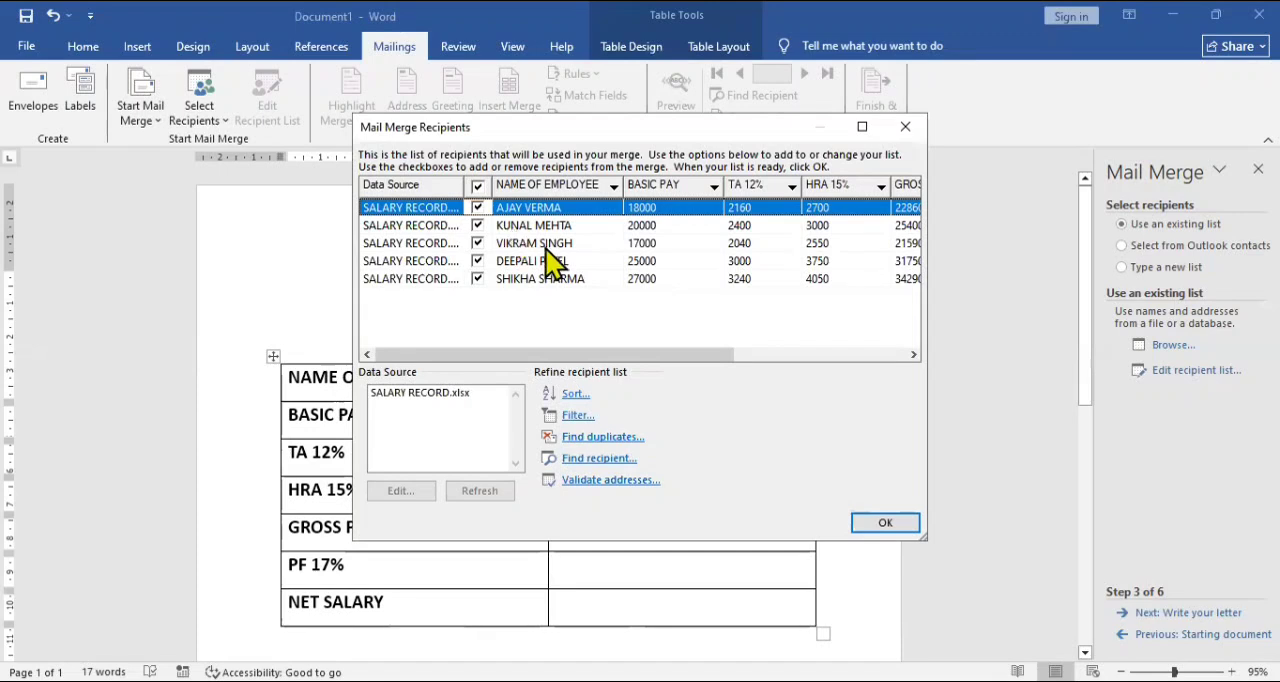
left_click(880, 530)
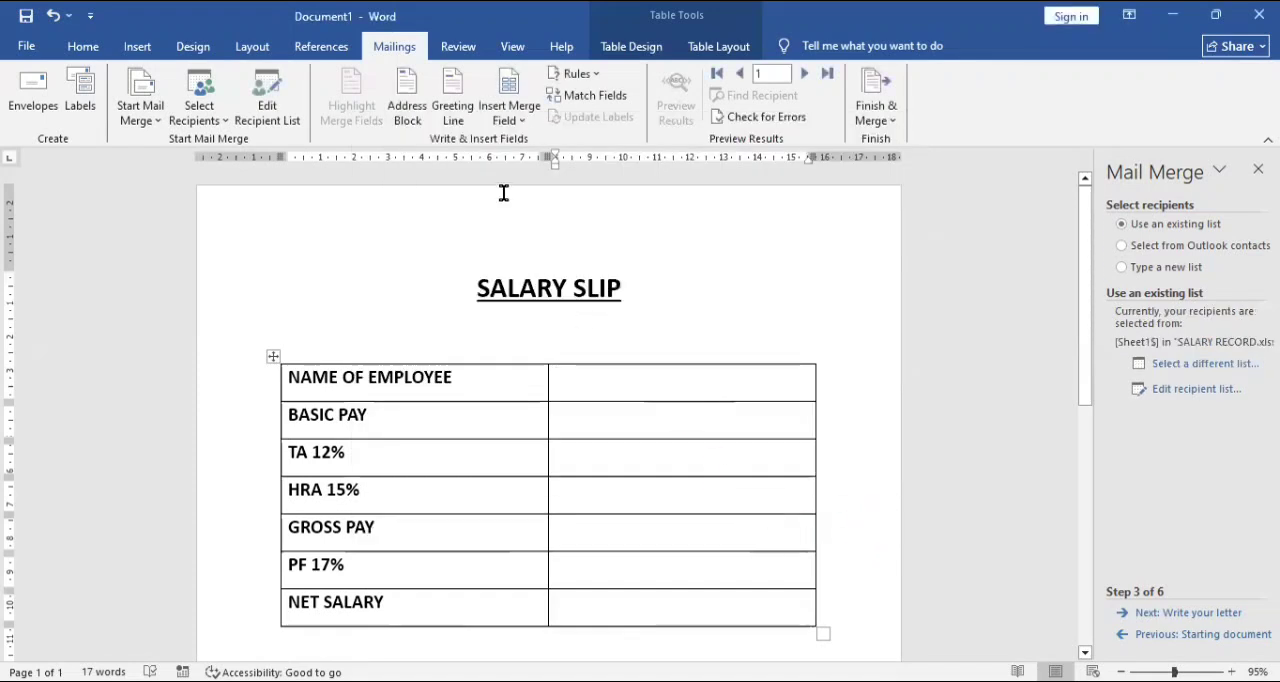
Insert the merge fields NAME_OF_EMPLOYEE, BASIC_PAY and TA_12 beside their matching labels in the table's second column.
left_click(522, 126)
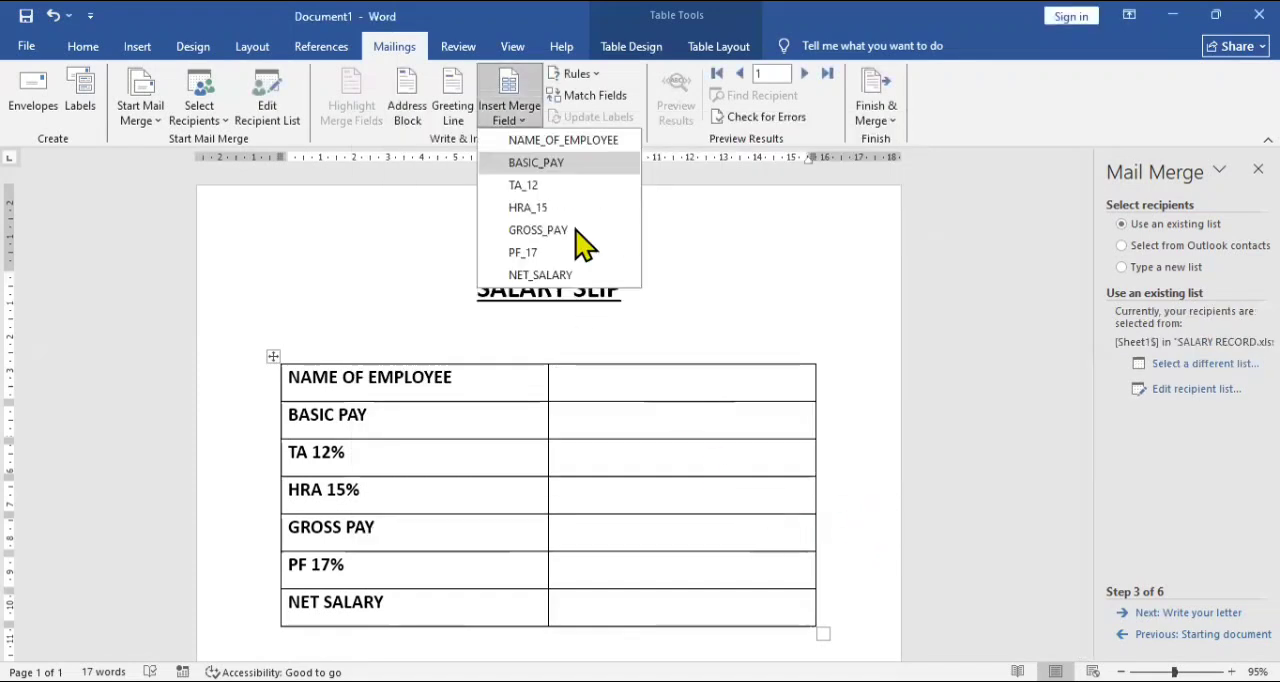
left_click(580, 145)
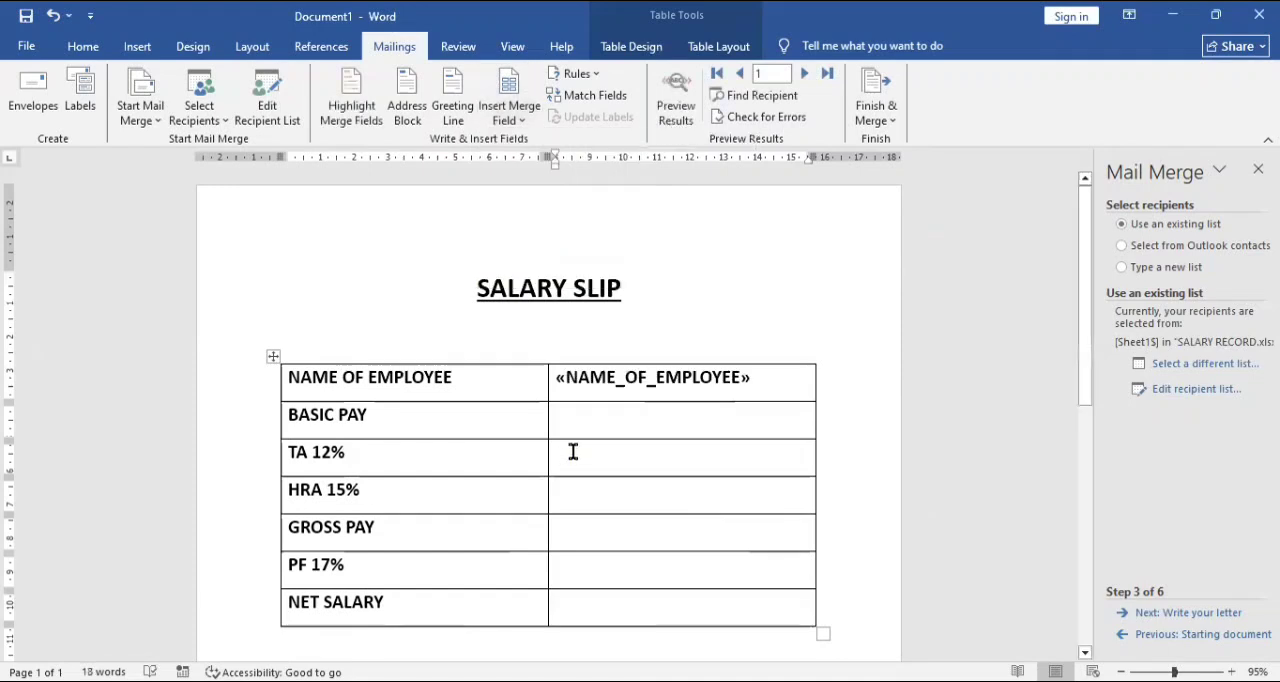
left_click(525, 118)
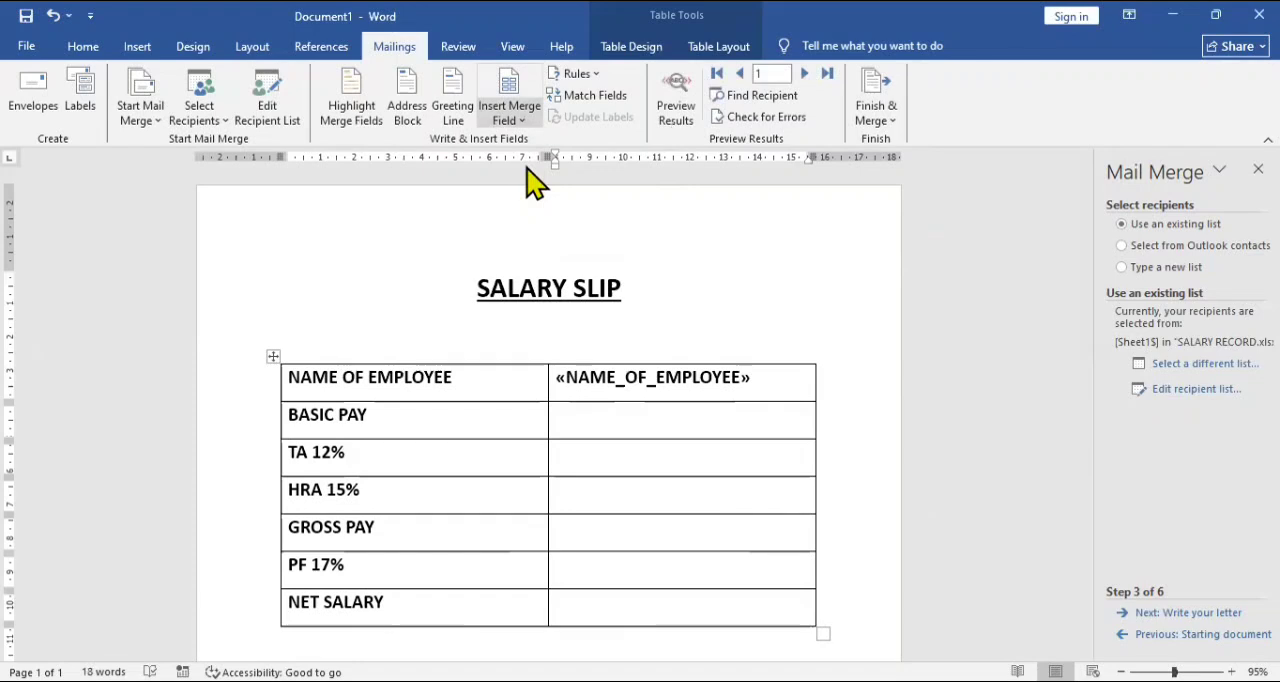
left_click(527, 167)
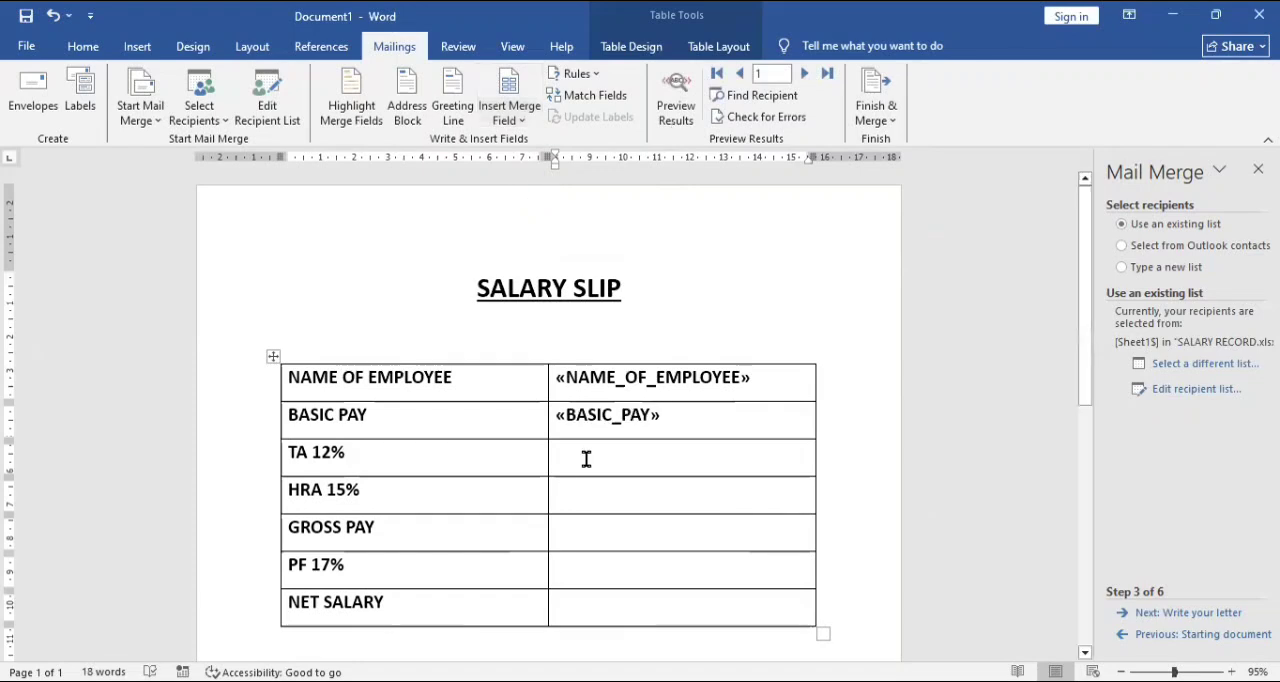
left_click(527, 123)
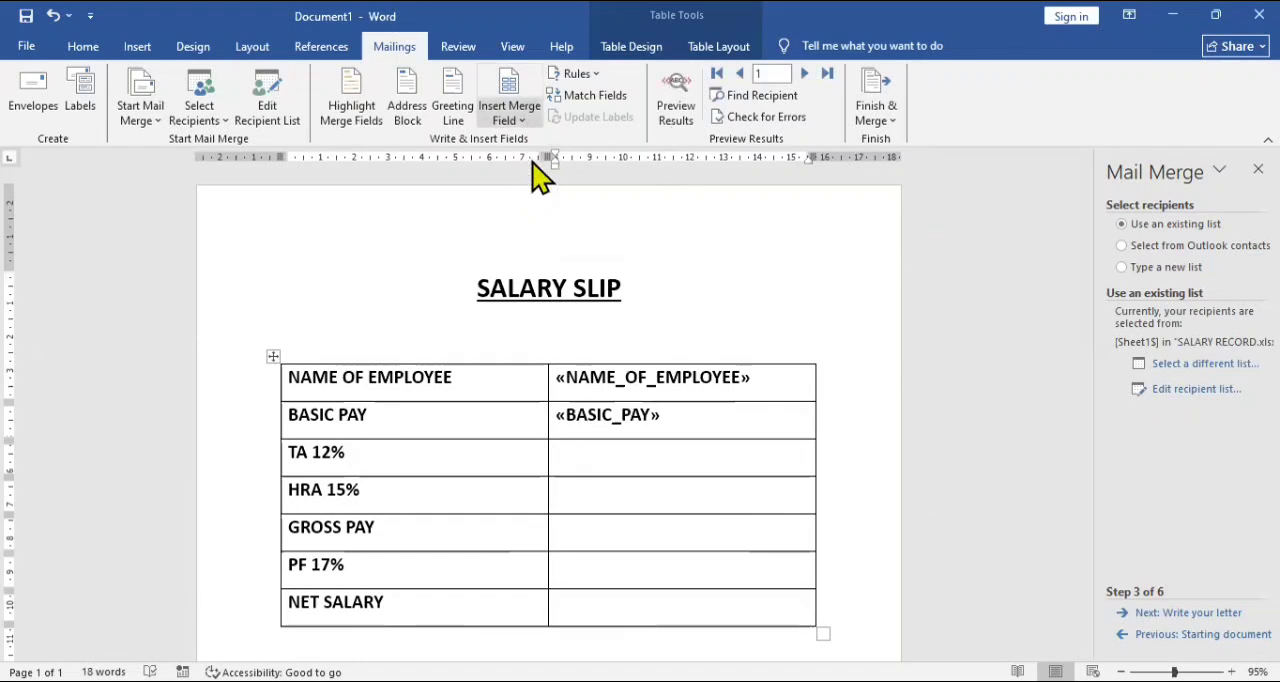
left_click(528, 187)
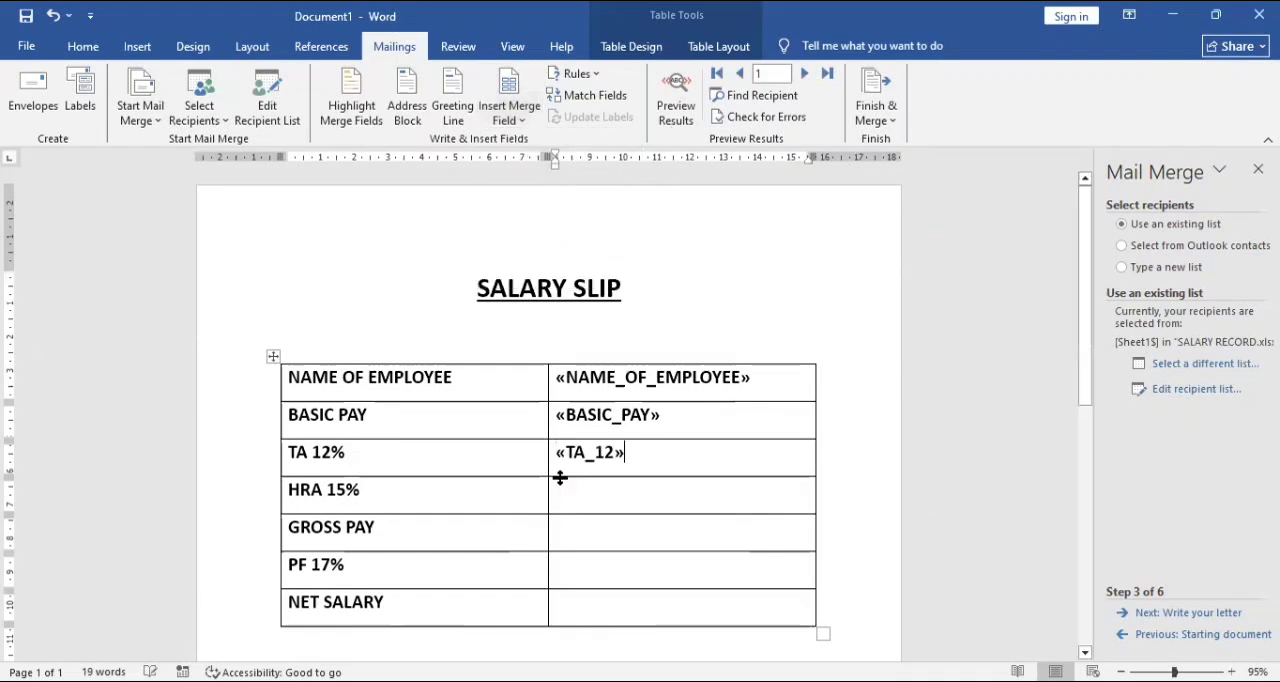
Insert the merge fields HRA_15, GROSS_PAY, PF_17 and NET_SALARY in the remaining second-column cells beside their labels.
left_click(531, 130)
left_click(517, 209)
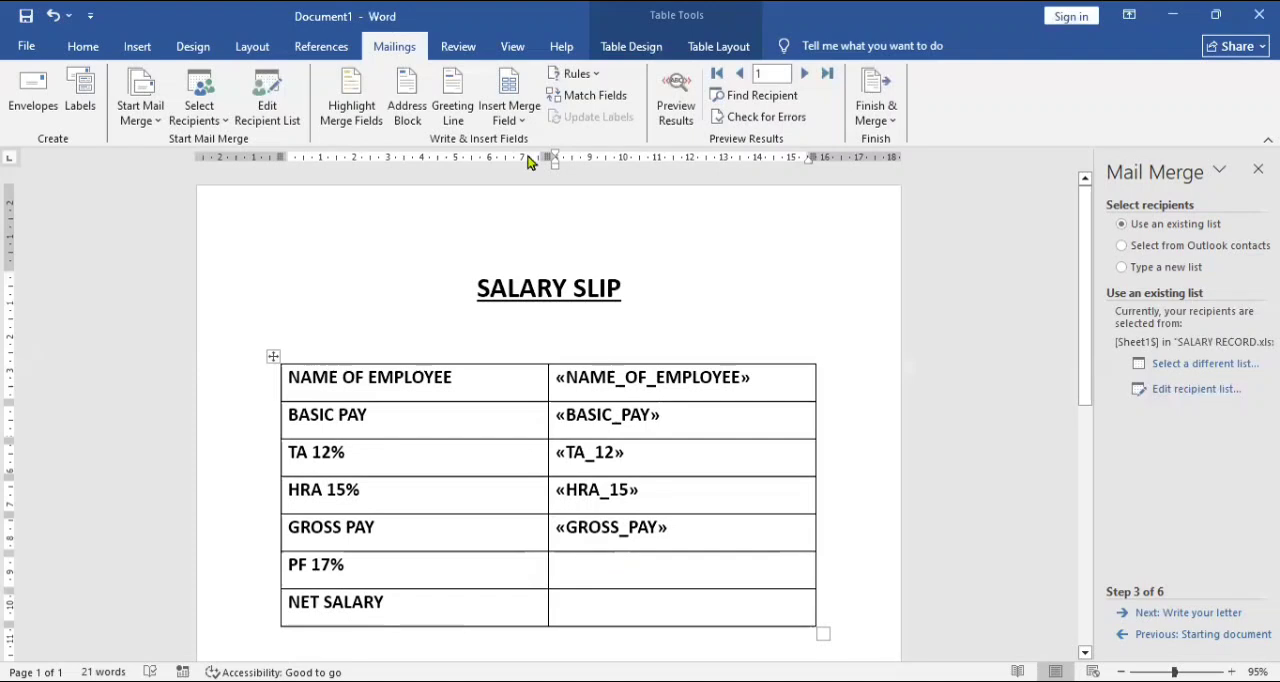
left_click(527, 119)
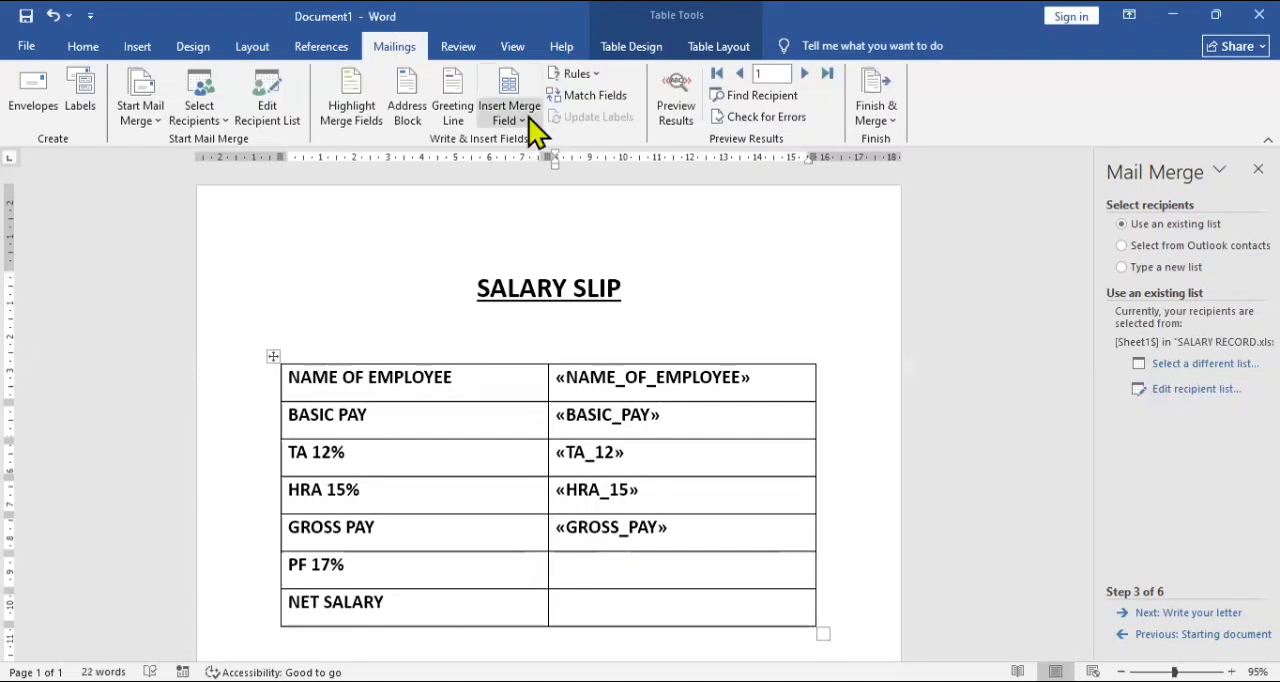
left_click(544, 262)
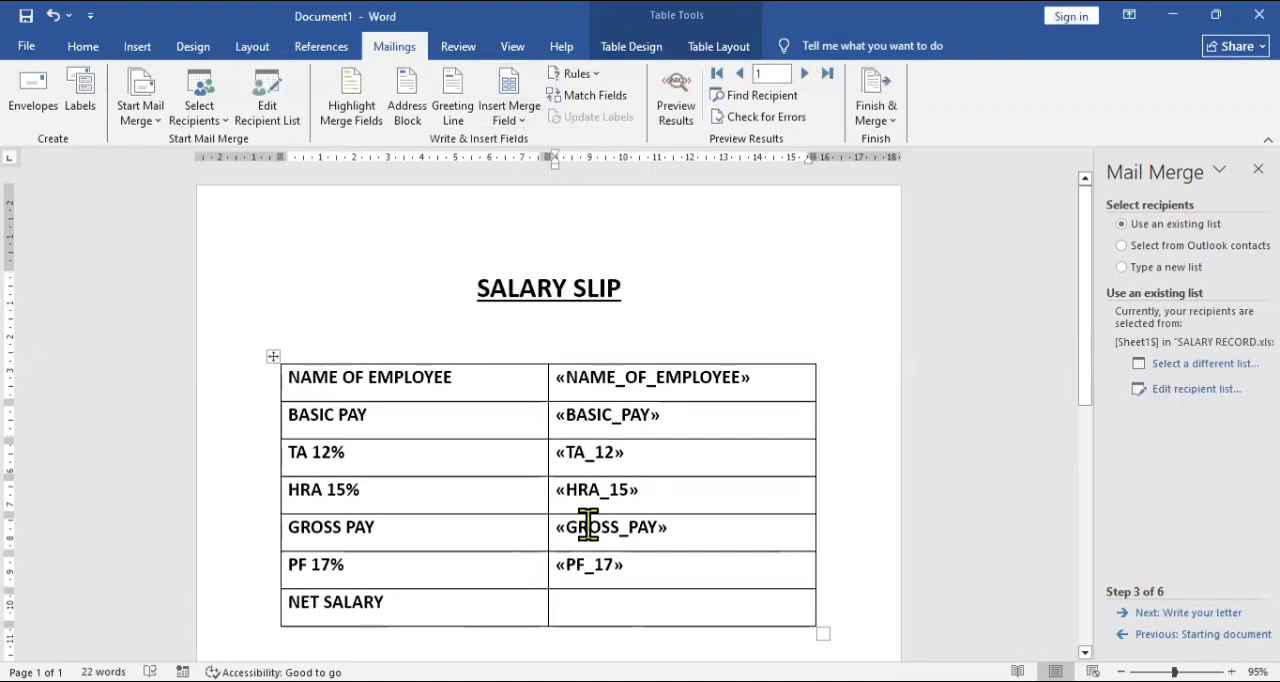
key("Down")
left_click(513, 118)
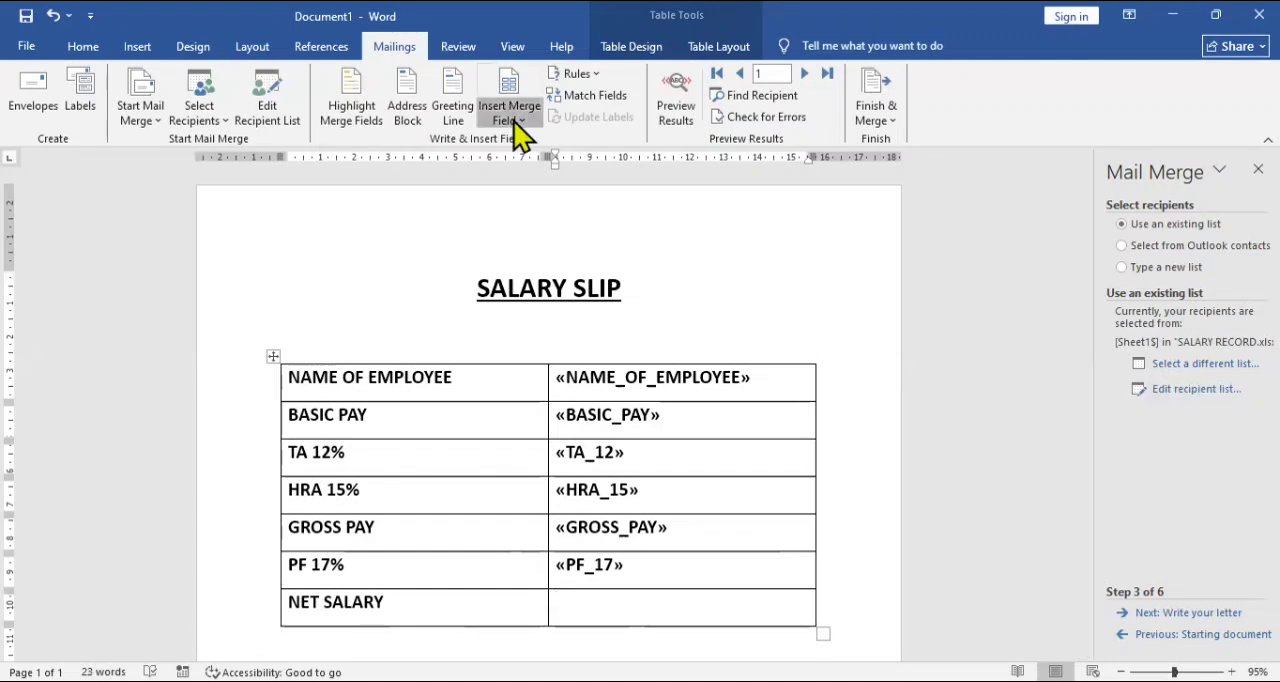
left_click(548, 286)
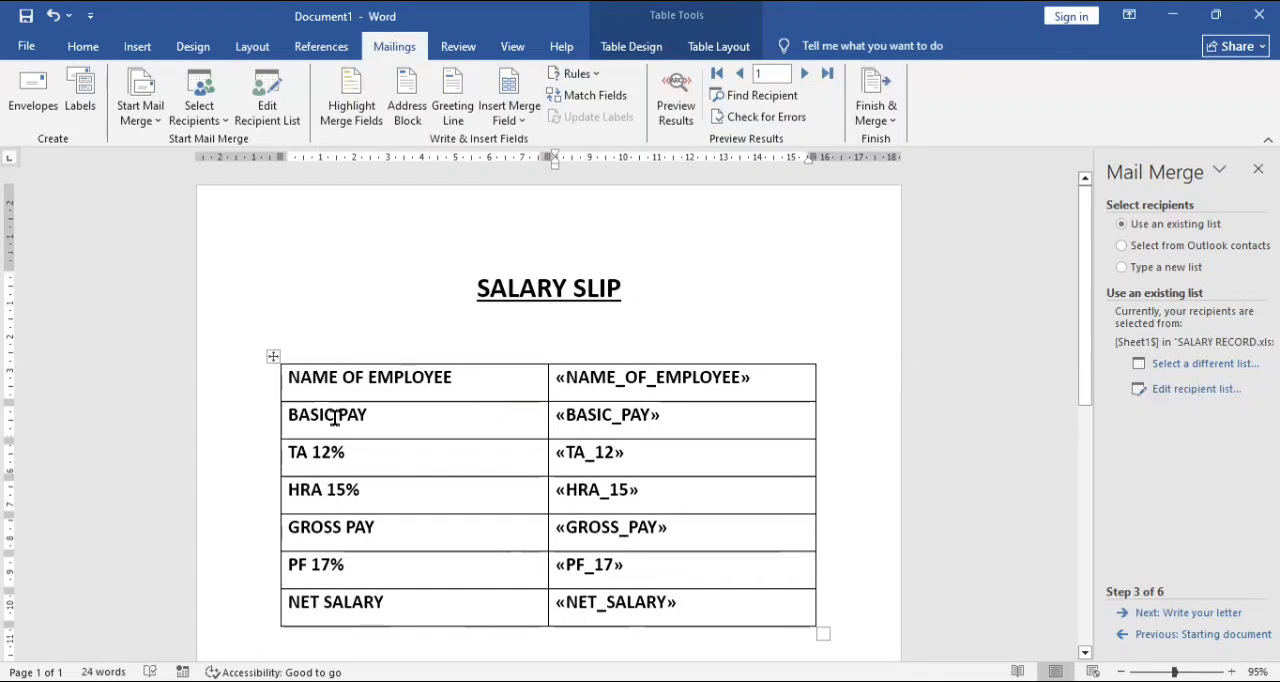
AutoFit the whole table to its contents and move it to the horizontal centre of the page under the title.
left_click(273, 357)
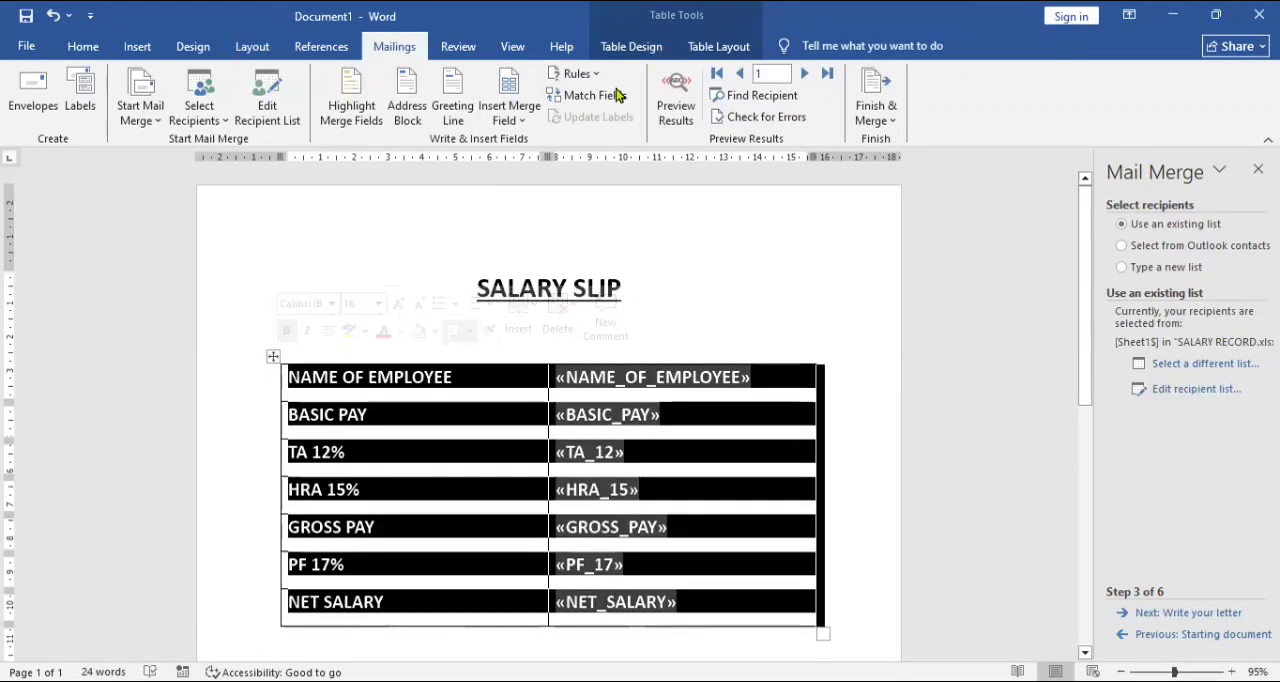
left_click(726, 47)
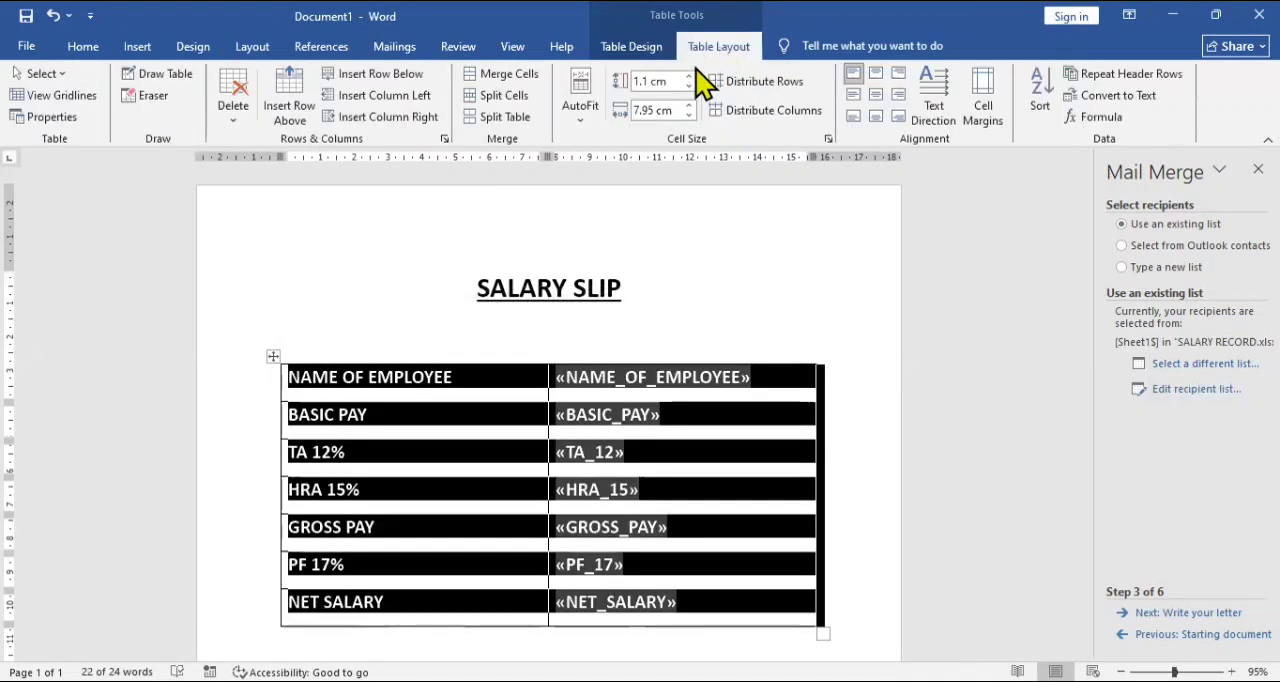
left_click(590, 120)
left_click(606, 140)
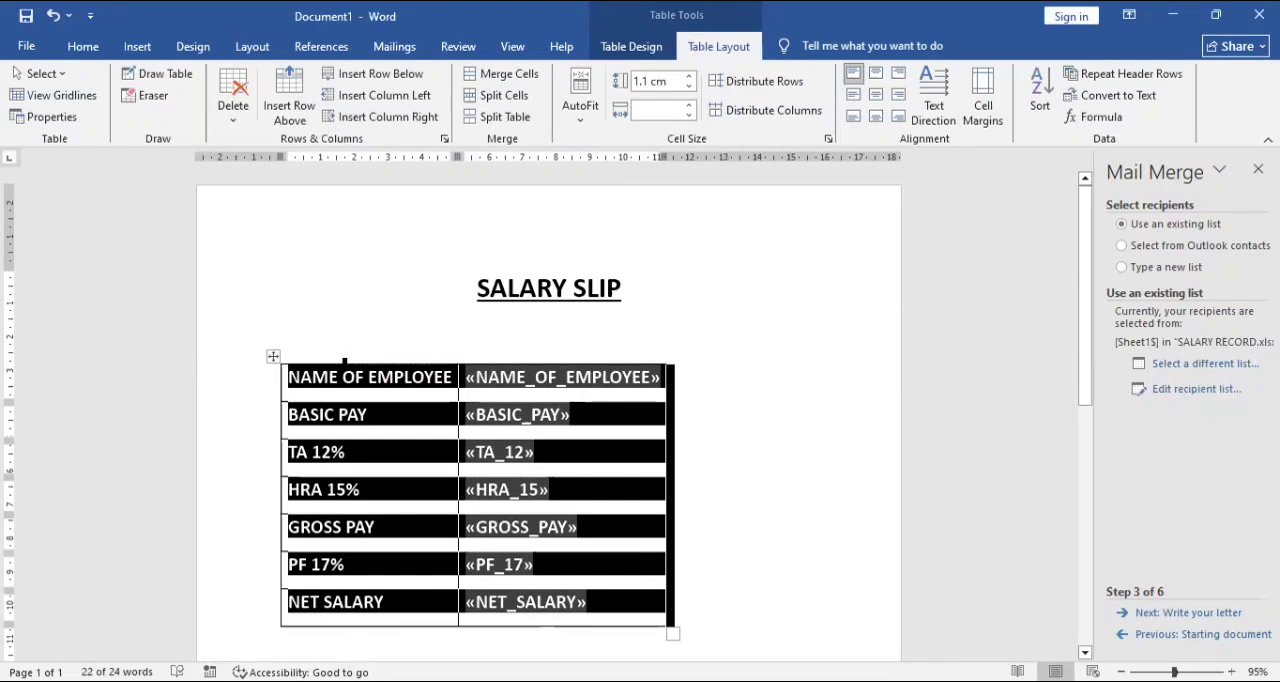
left_click_drag(274, 356, 337, 357)
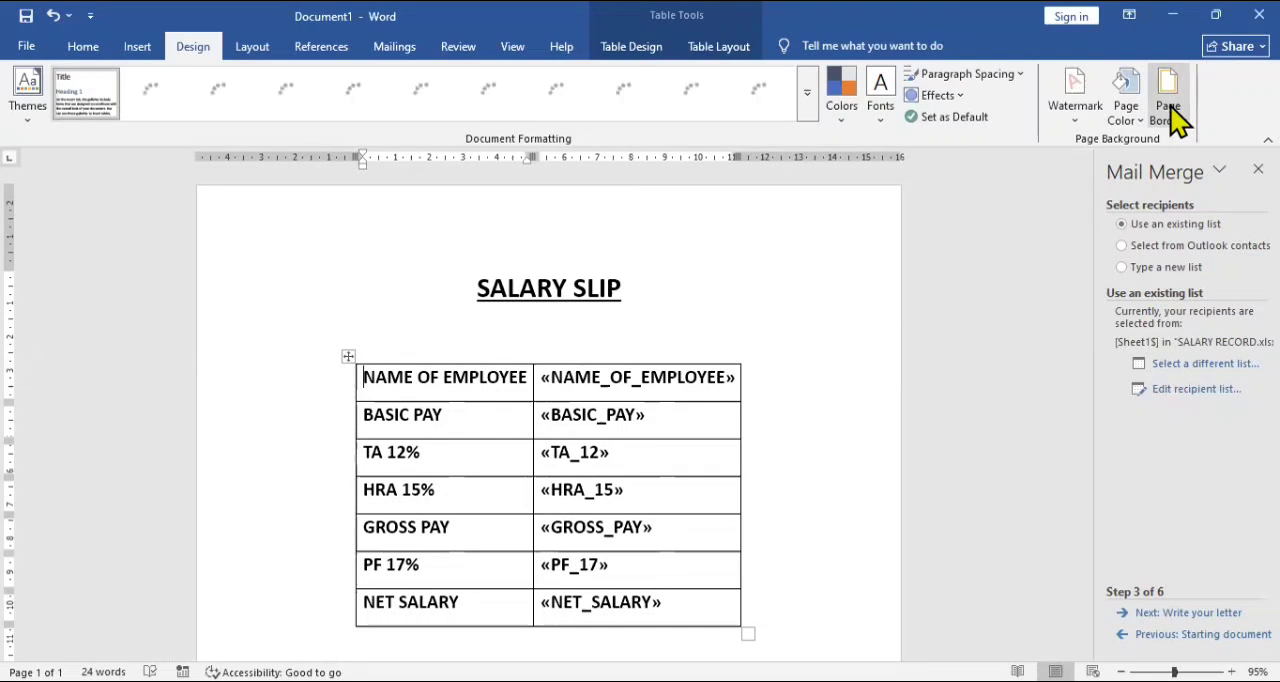
Apply a multi-line box page border, 3 pt wide in automatic colour, to the whole document.
left_click(1169, 105)
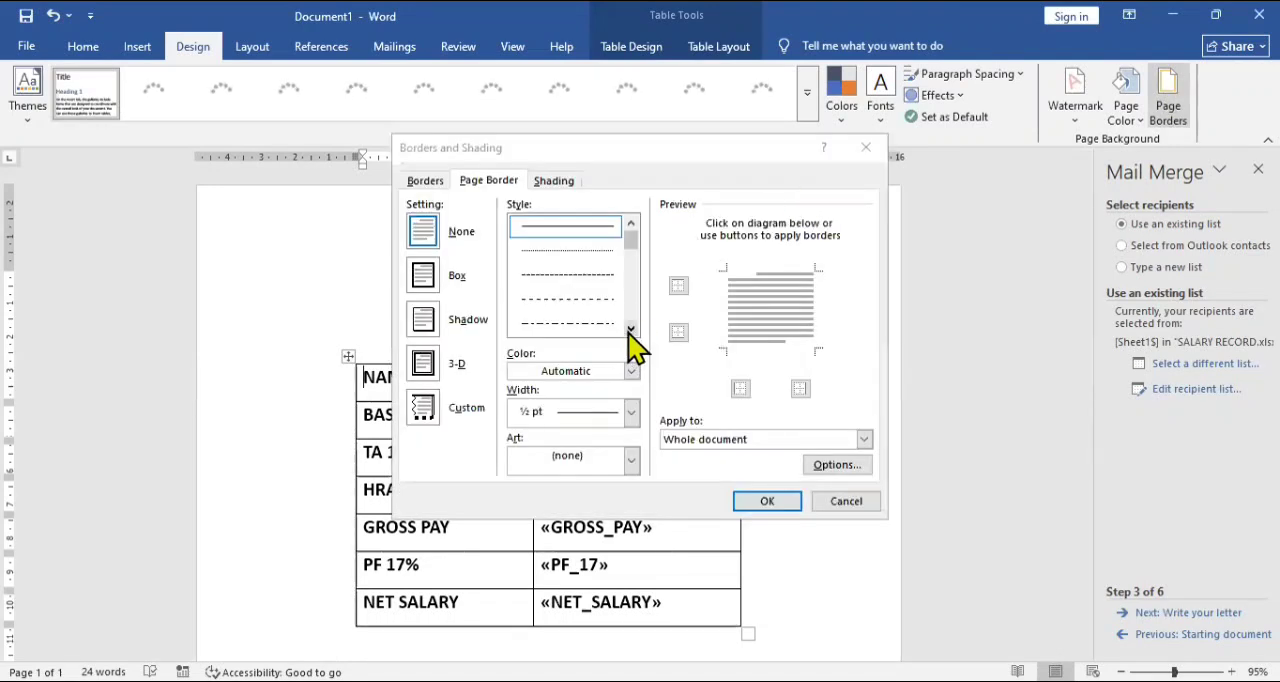
left_click(631, 329)
left_click(631, 329)
left_click(631, 329)
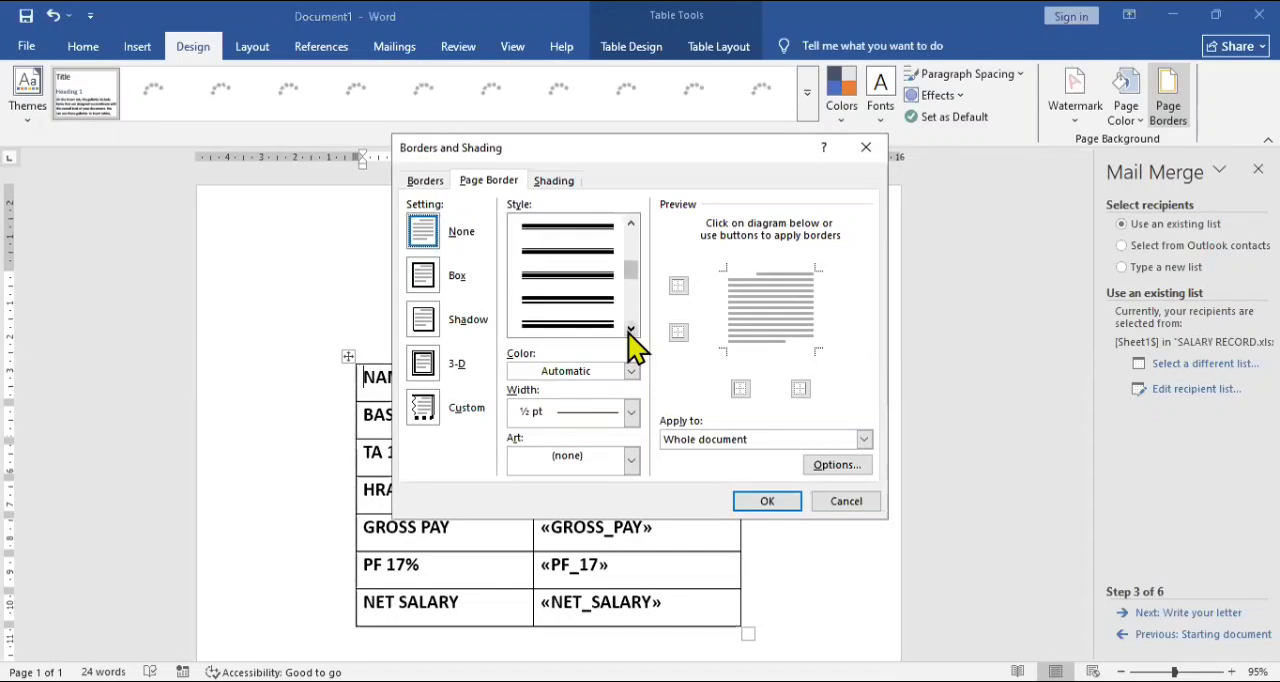
left_click(593, 276)
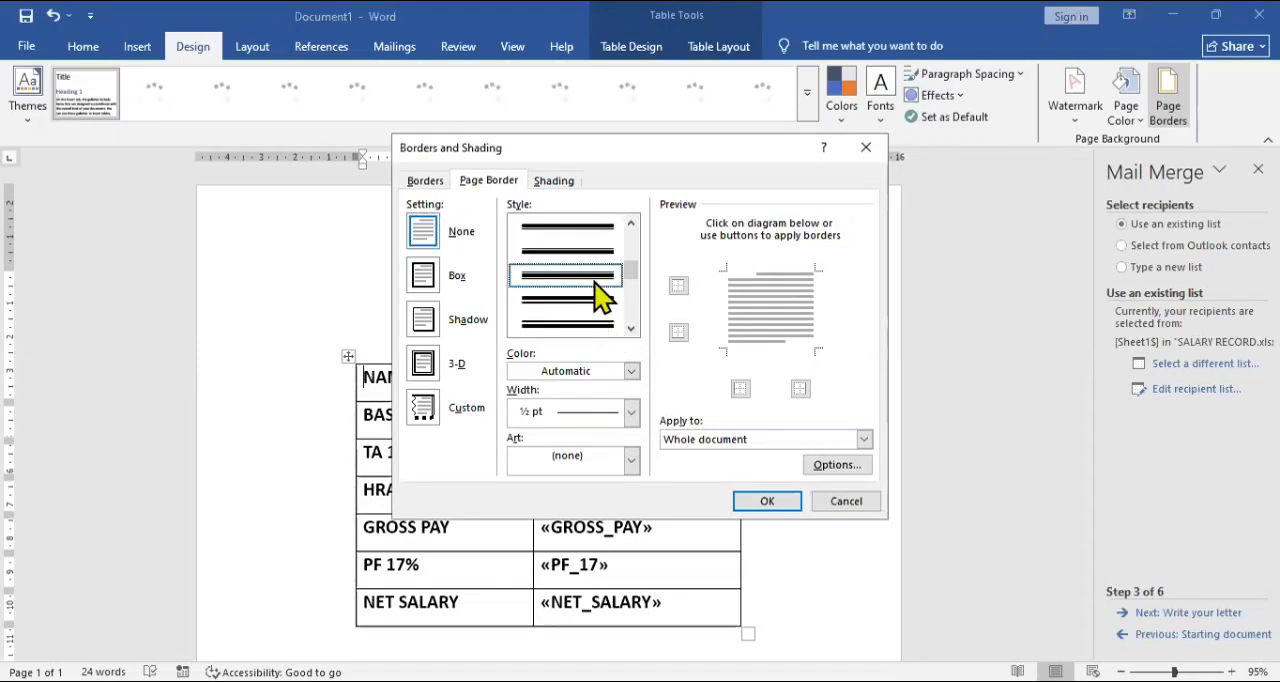
left_click(761, 503)
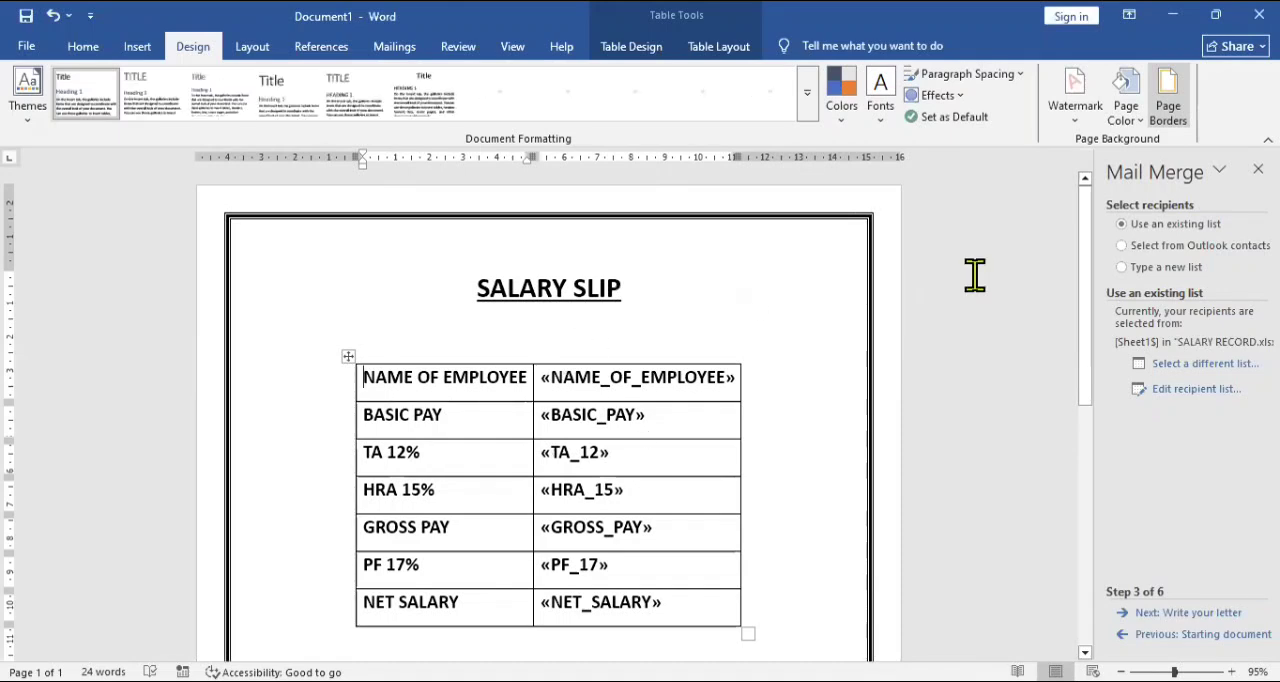
Close the Mail Merge wizard and preview the merge results for record 1 in the salary slip.
left_click(1258, 169)
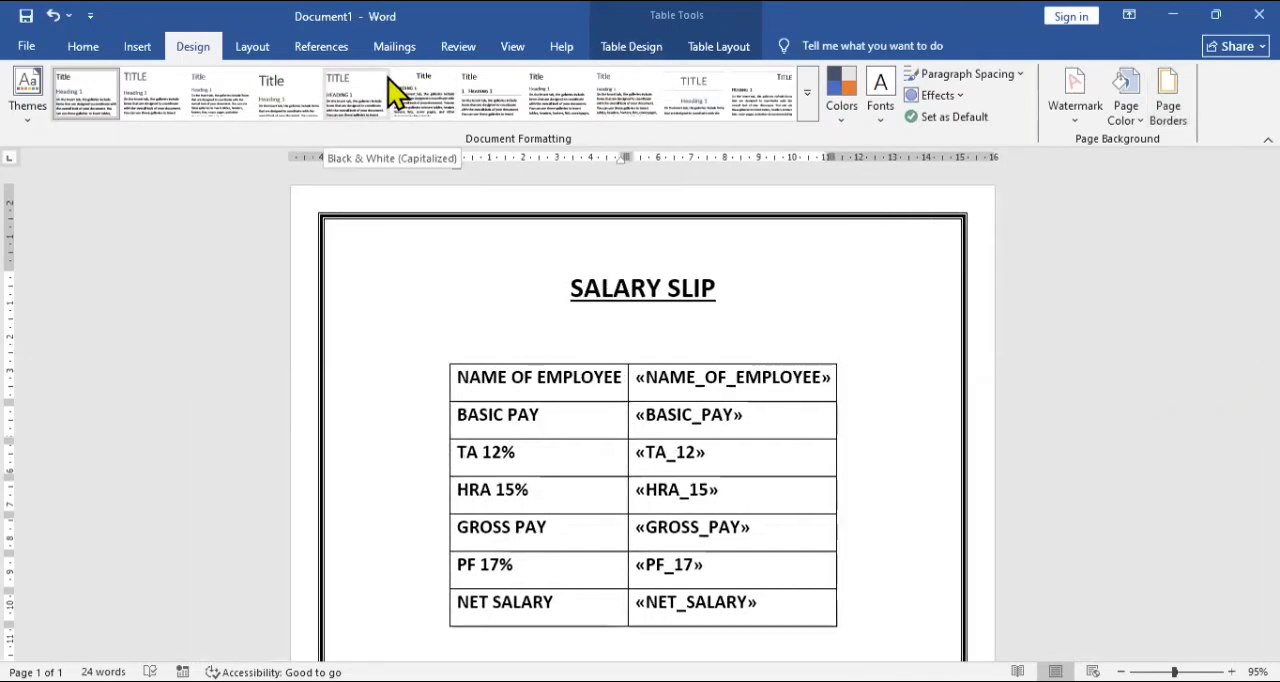
left_click(393, 47)
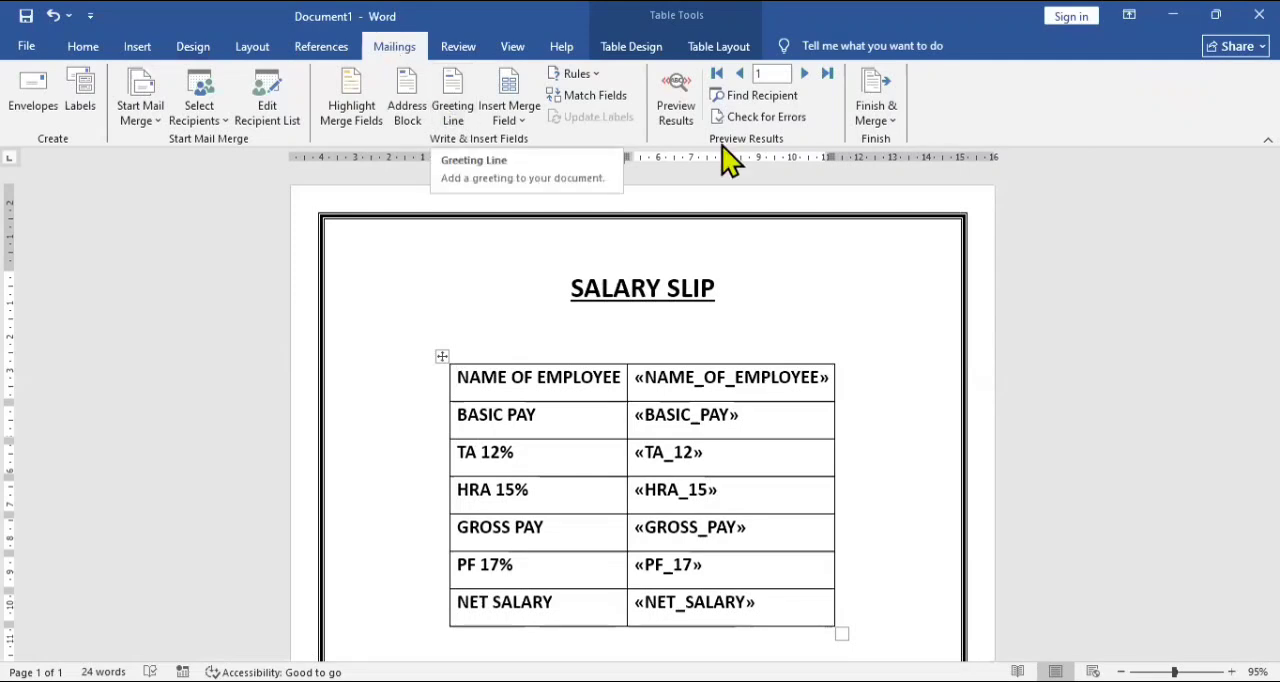
left_click(672, 110)
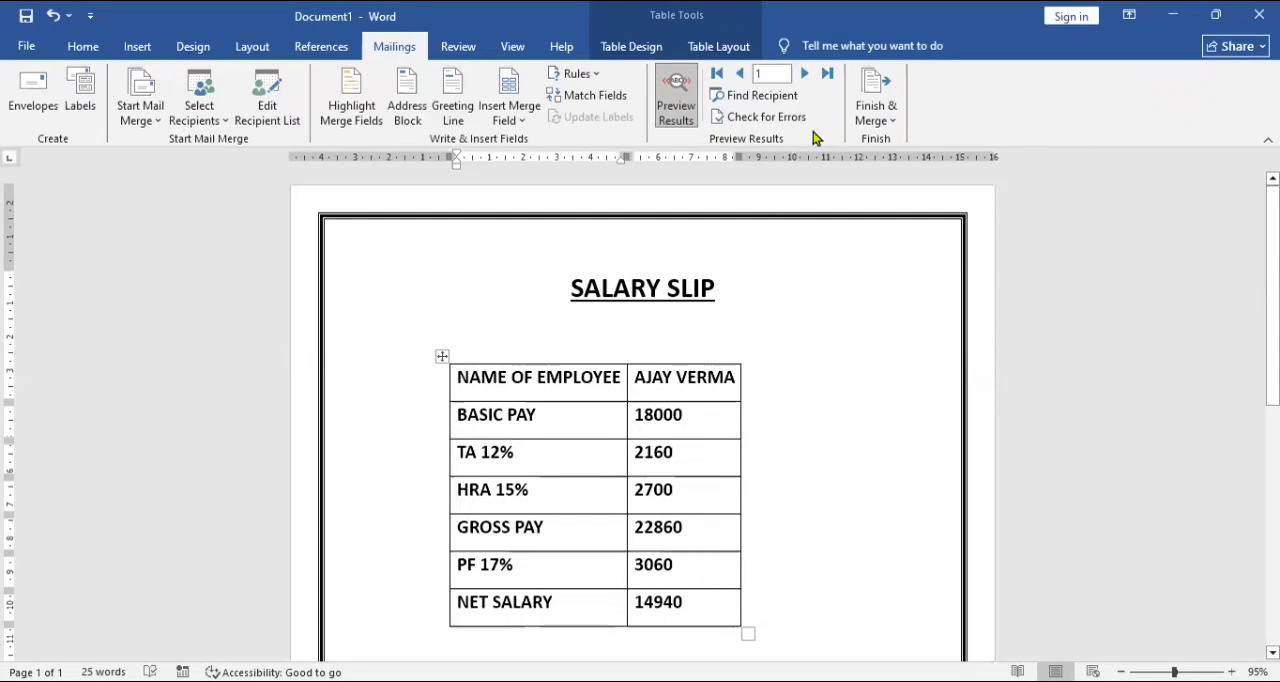
Finish the mail merge by merging all records into a new document of individual salary slips.
left_click(875, 120)
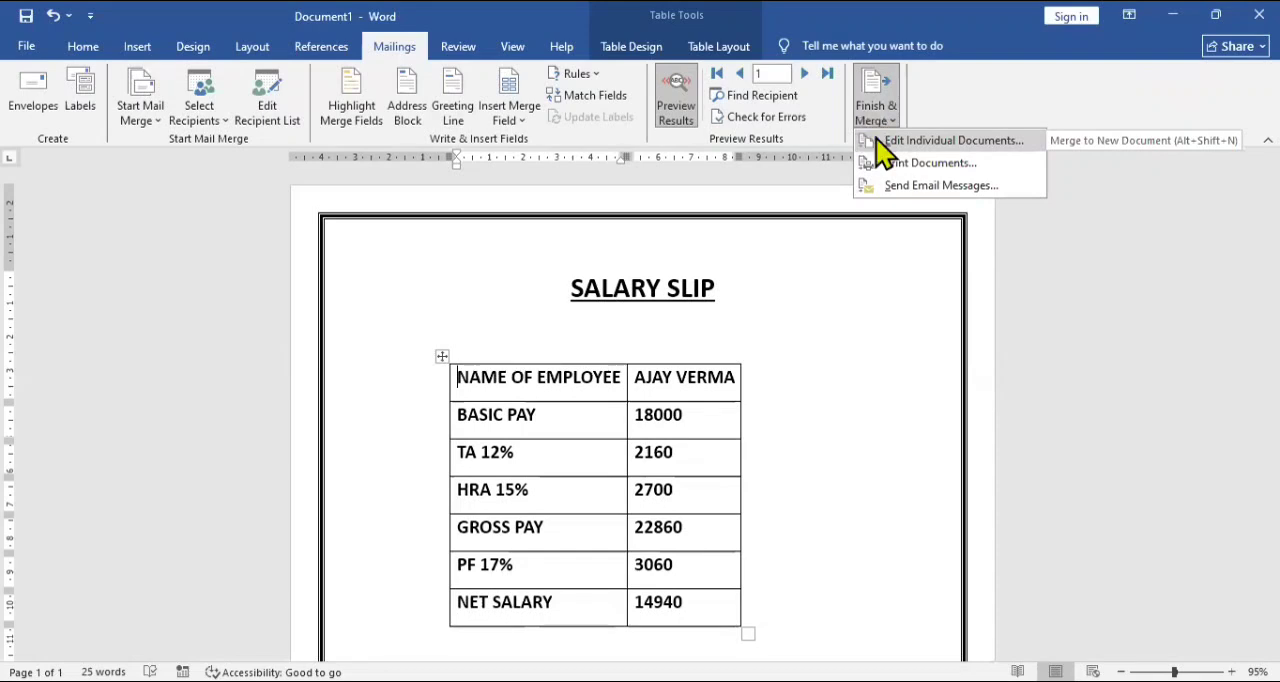
left_click(883, 145)
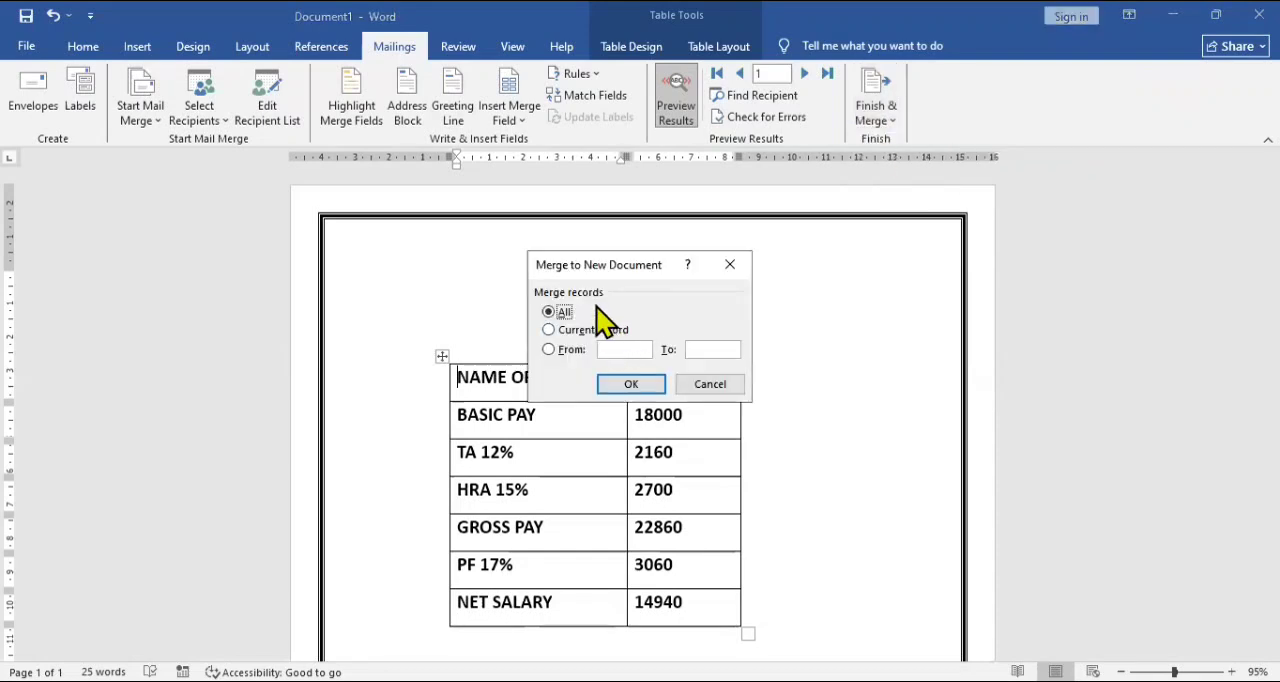
left_click(627, 388)
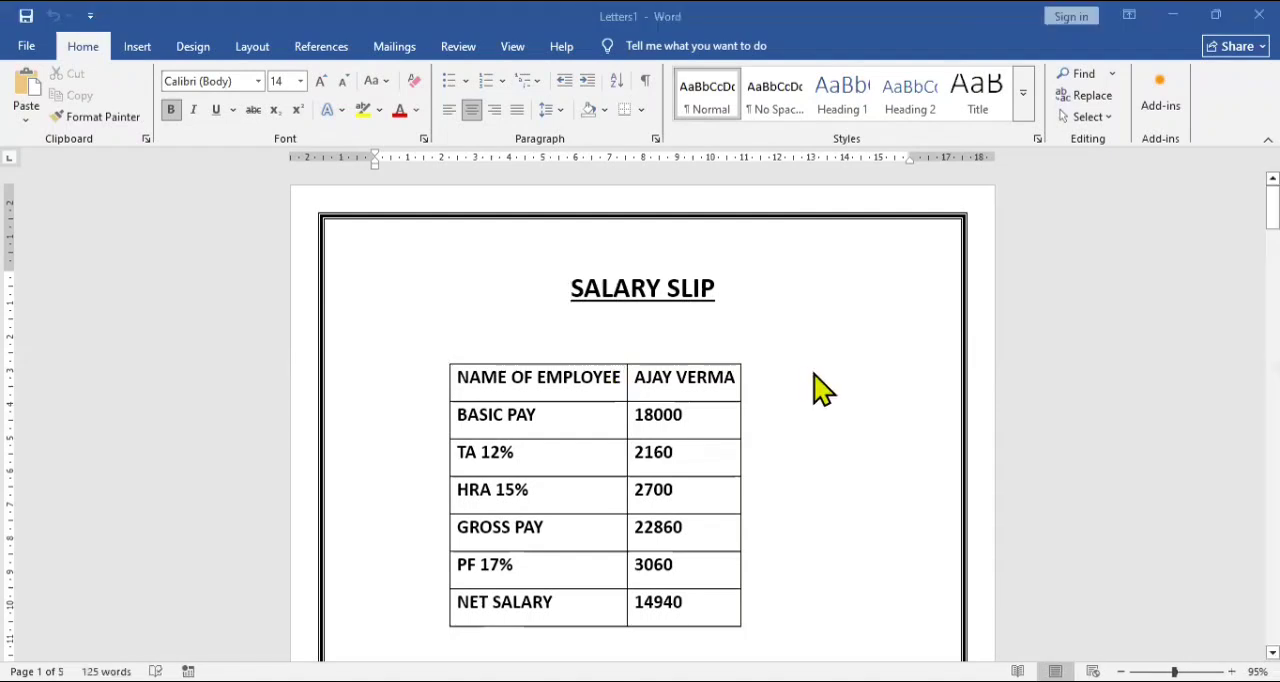
Look through the merged salary slips page by page to check each employee's name and pay figures.
key("Down")
key("Down")
key("Down")
key("Down")
key("Down")
key("Down")
key("Down")
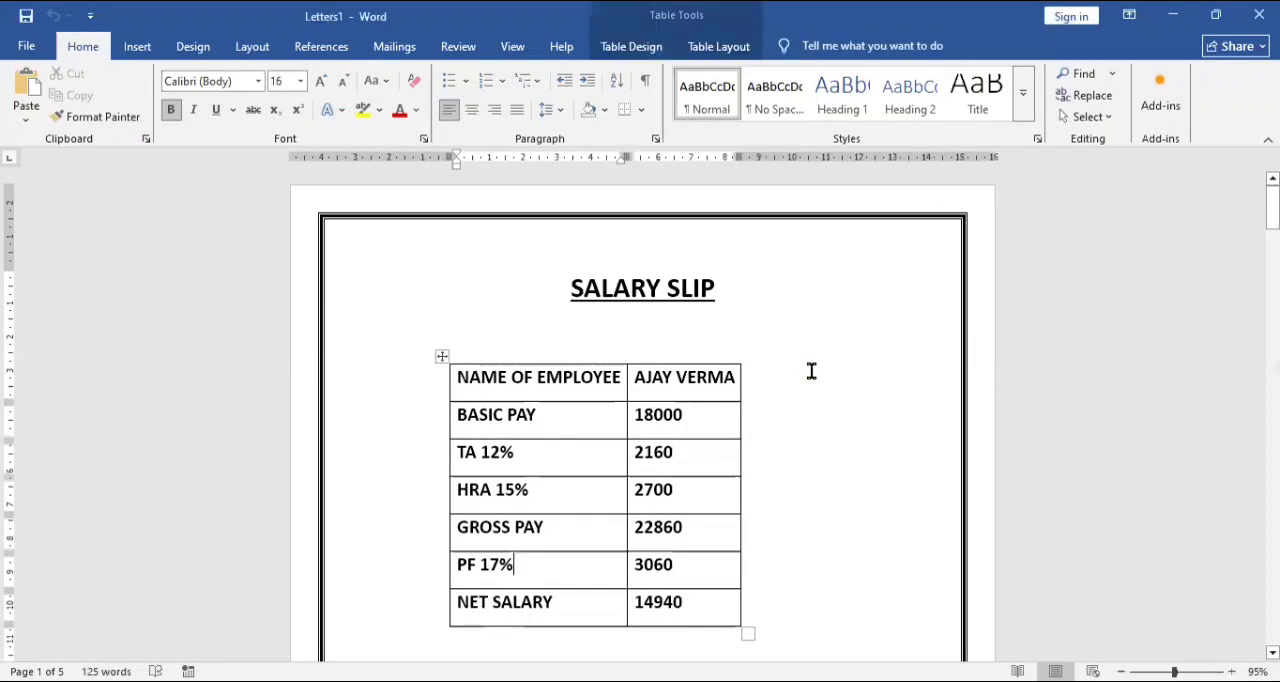
key("Down")
key("Down")
key("Down")
key("Down")
key("Down")
key("Down")
key("Down")
key("Down")
key("Down")
key("Down")
key("Down")
key("Down")
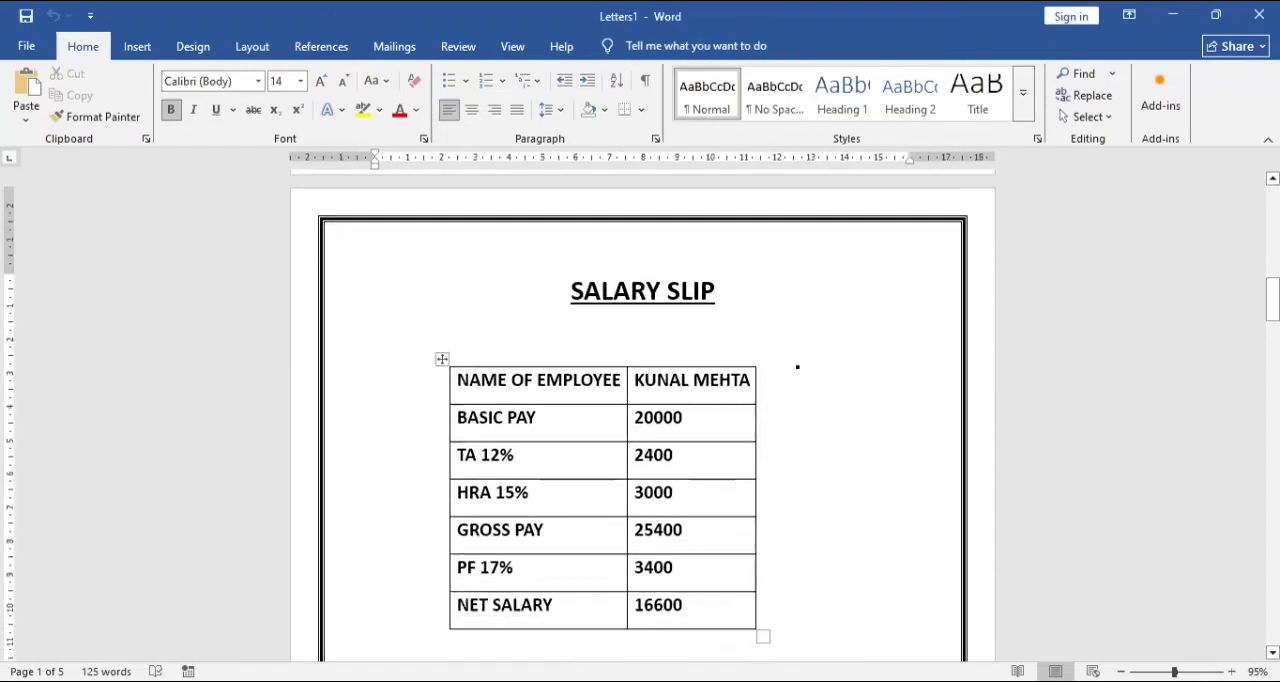
key("Down")
key("Down")
key("Down")
key("Down")
key("Down")
key("Down")
key("Down")
key("Down")
key("Down")
key("Down")
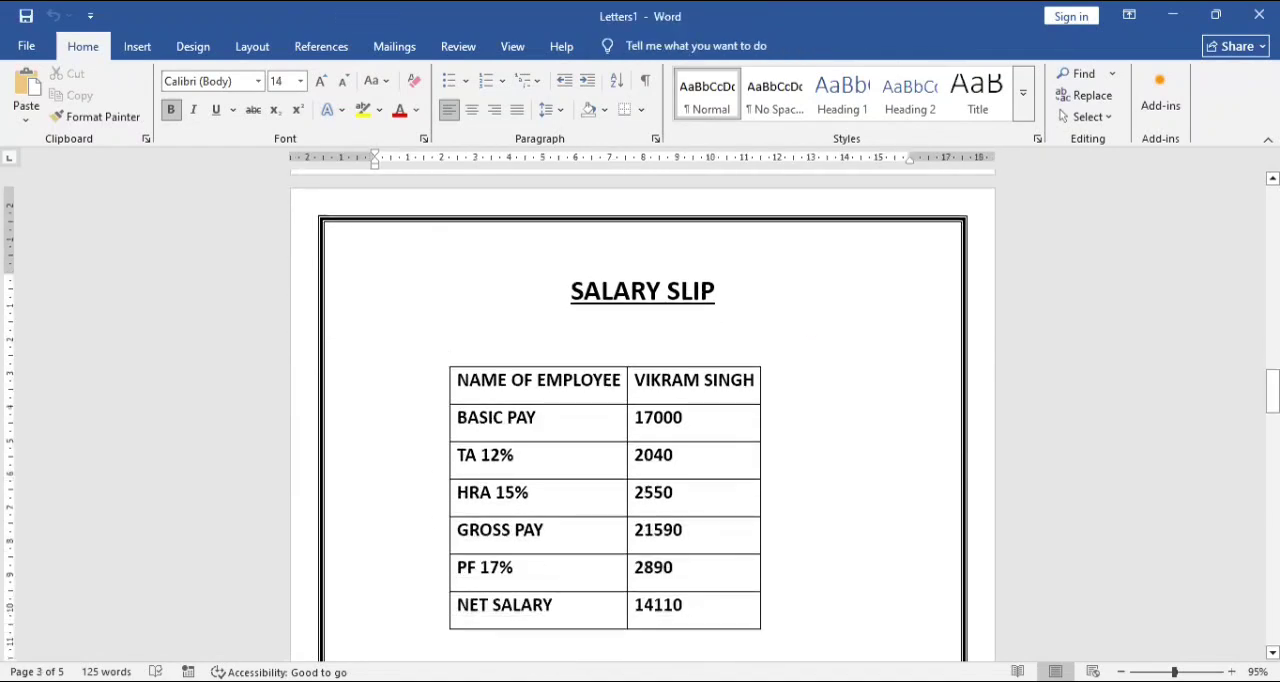
key("Down")
key("Down")
key("Down")
key("Down")
key("Down")
key("Down")
key("Down")
key("Down")
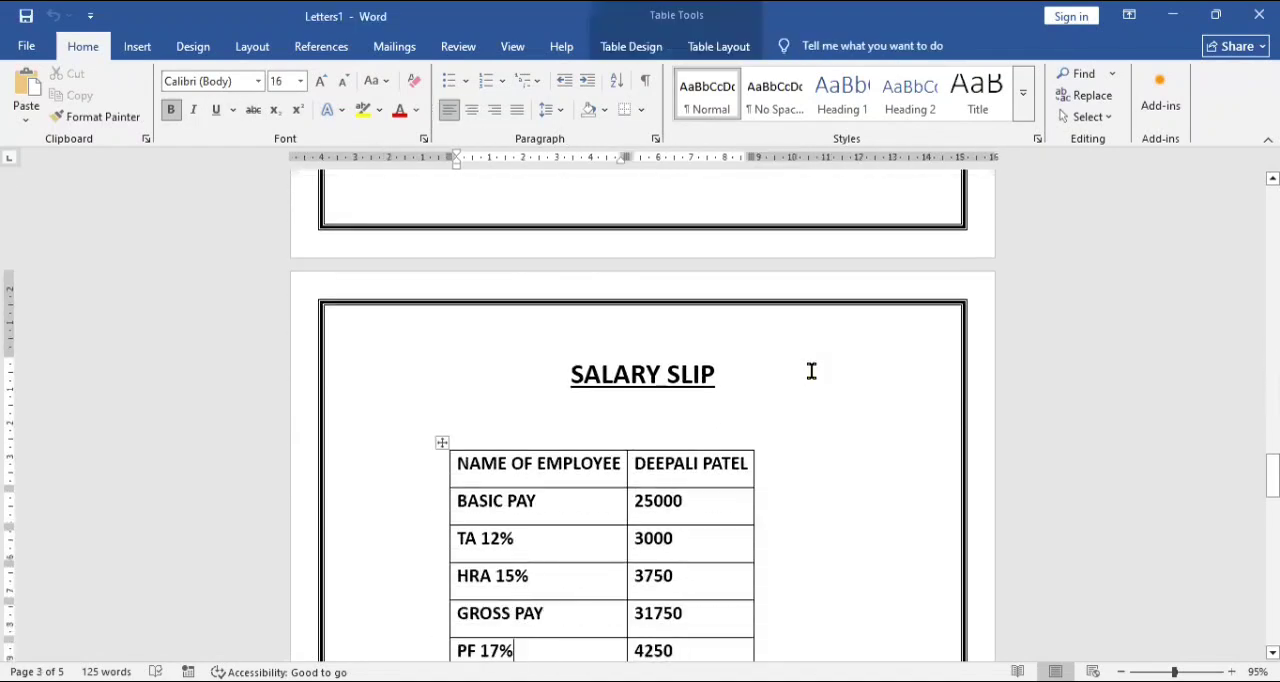
key("Down")
key("Down")
key("Down")
key("Down")
key("Down")
key("Down")
key("Down")
key("Down")
key("Down")
key("Down")
key("Down")
key("Down")
key("Down")
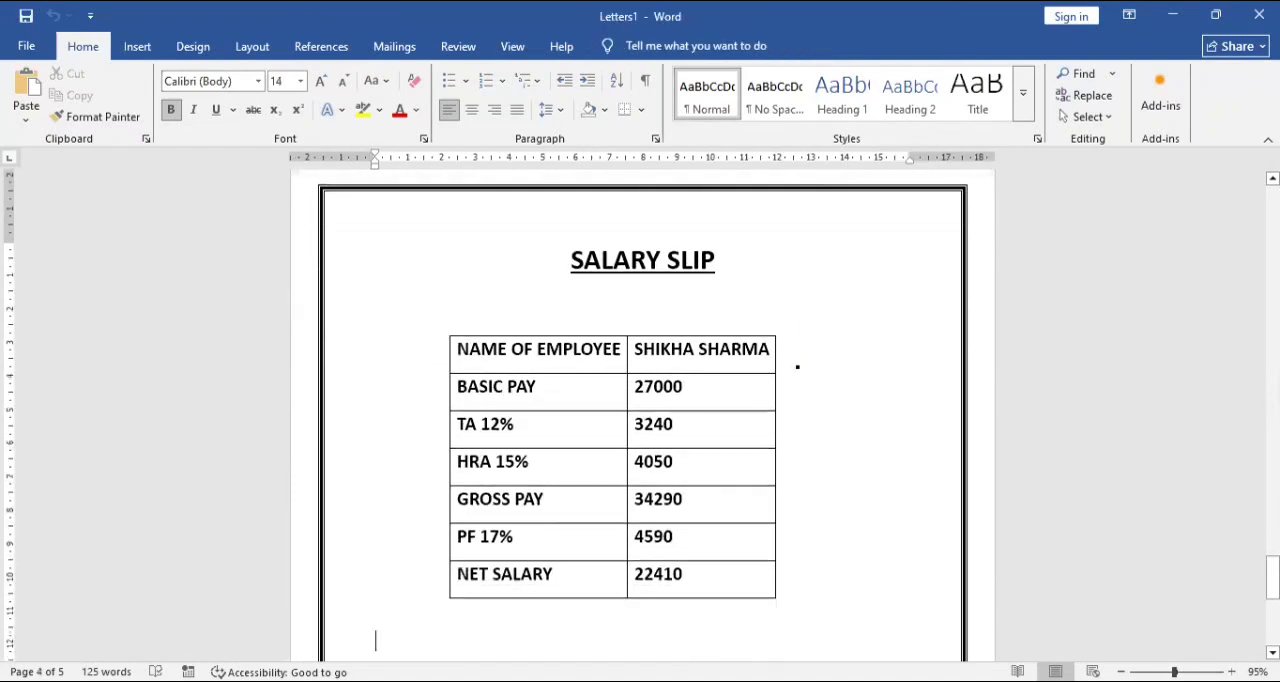
key("Down")
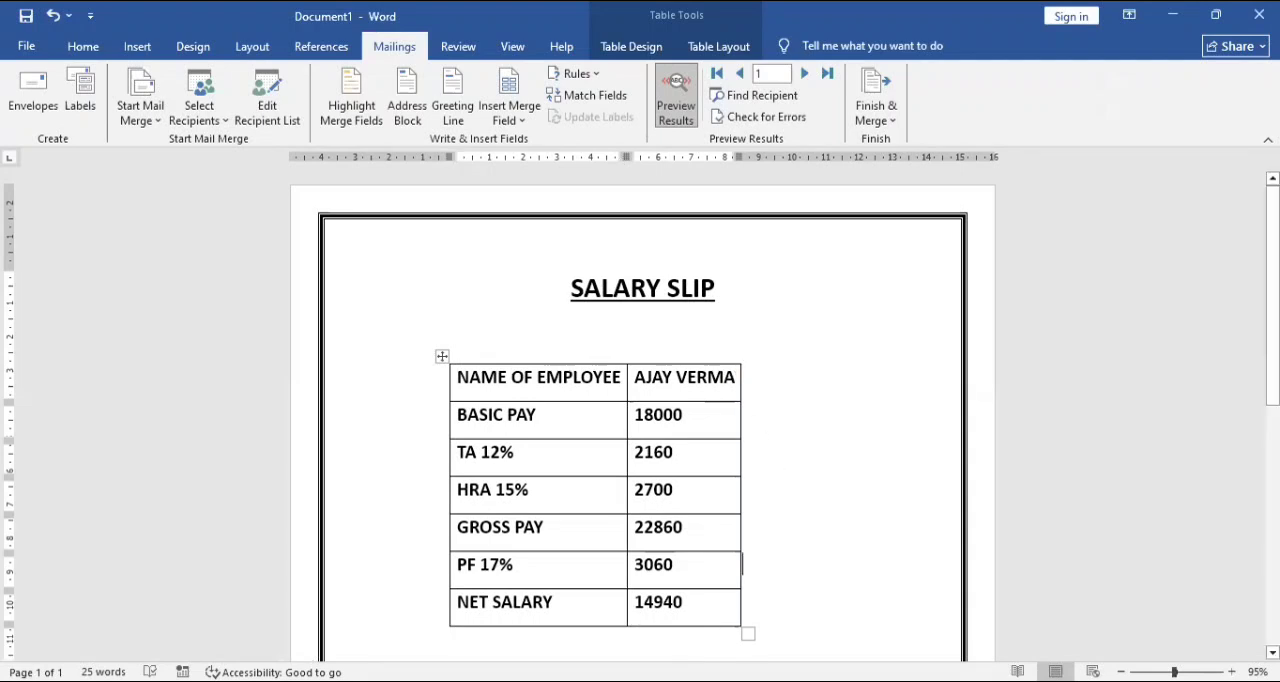
Insert a page break below the table in the original salary slip template, Document1.
left_click(419, 637)
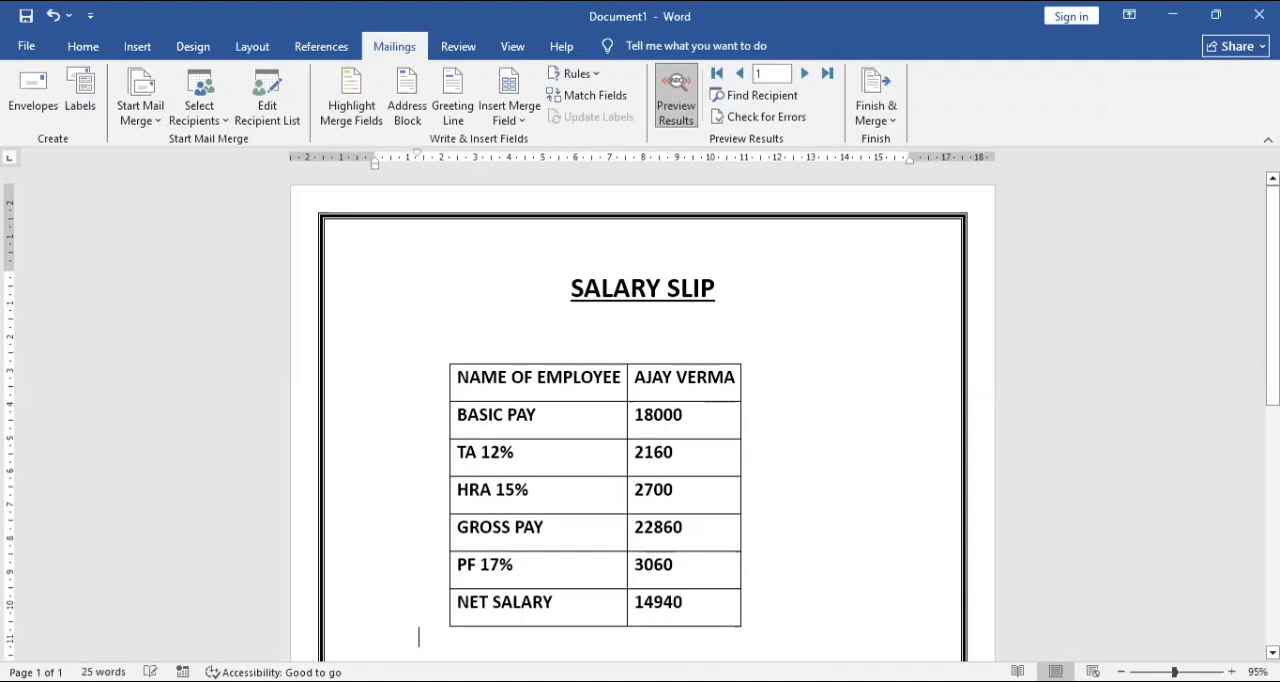
key("ctrl+Return")
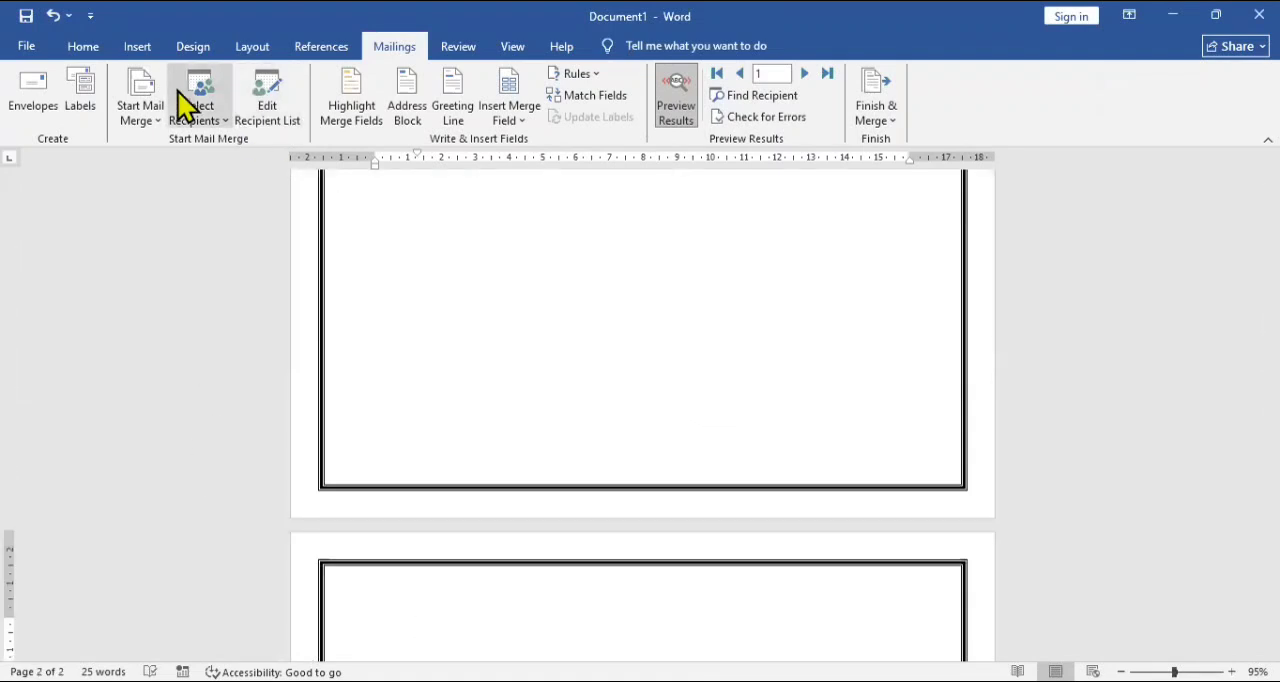
Start a new envelope and enter the recipient's delivery address with city, house number and postal code on three lines.
left_click(30, 120)
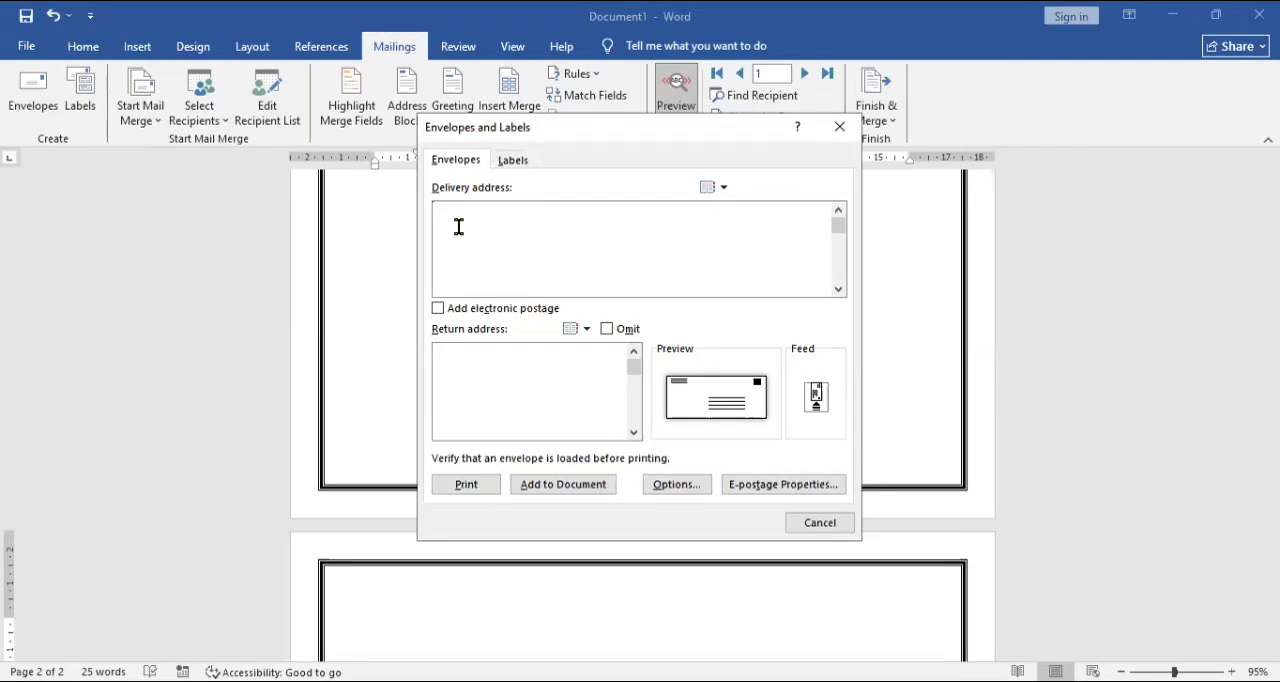
type("MUBMAI34,/56456")
key("Return")
left_click(435, 211)
left_click(435, 229)
left_click(435, 247)
type("332541")
key("BackSpace")
key("BackSpace")
left_click(453, 229)
key("BackSpace")
Enter the sender's return address on three lines and add the envelope to the document, saving that address as the default.
left_click(530, 383)
type("B-76/342")
key("Return")
type("NEW DELHI")
key("Return")
type("335241")
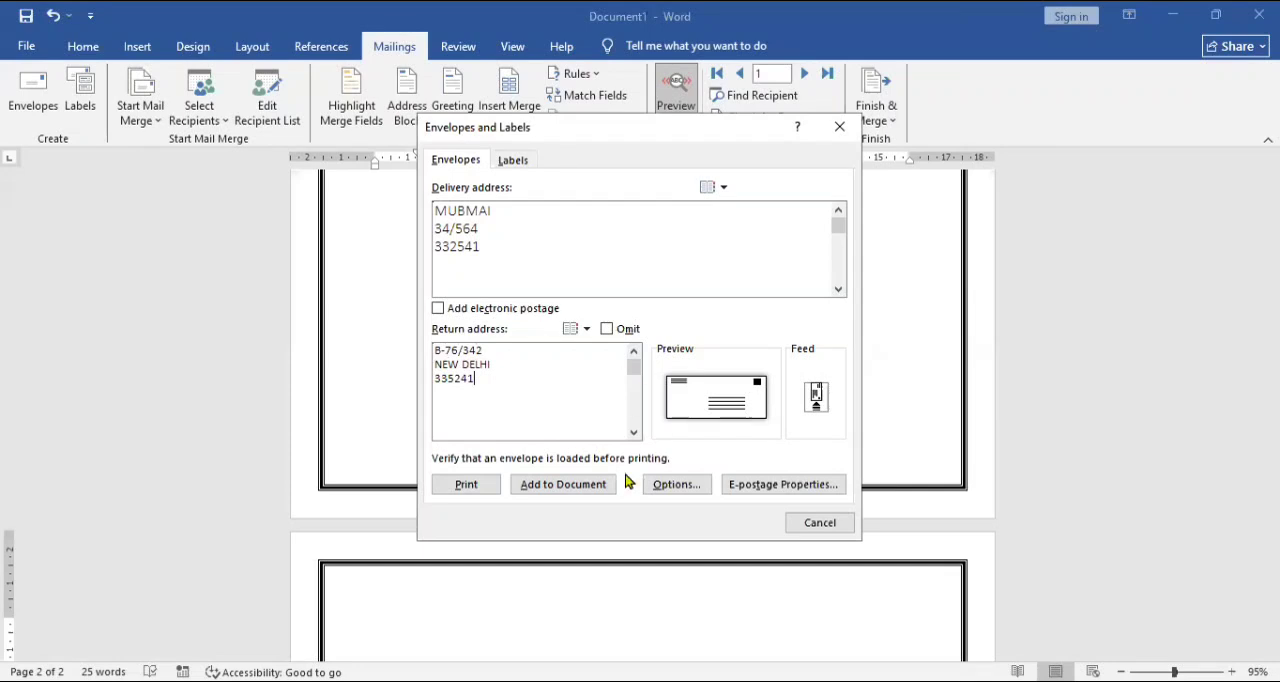
left_click(570, 484)
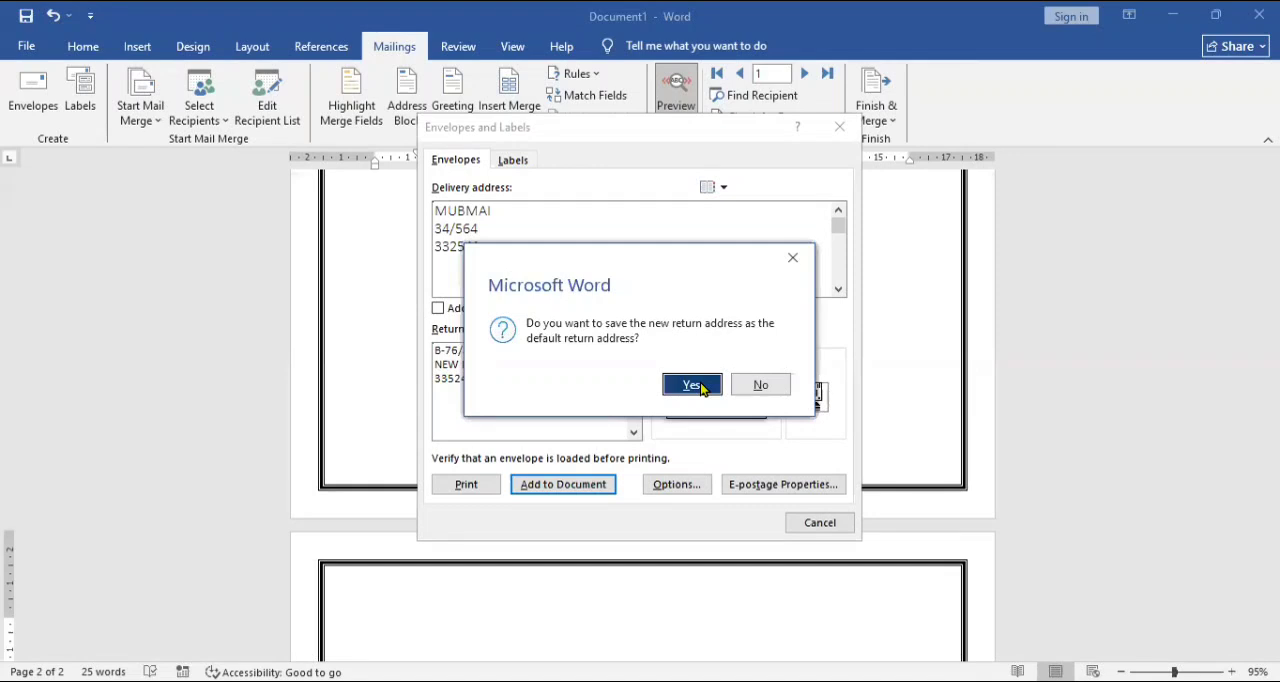
left_click(693, 385)
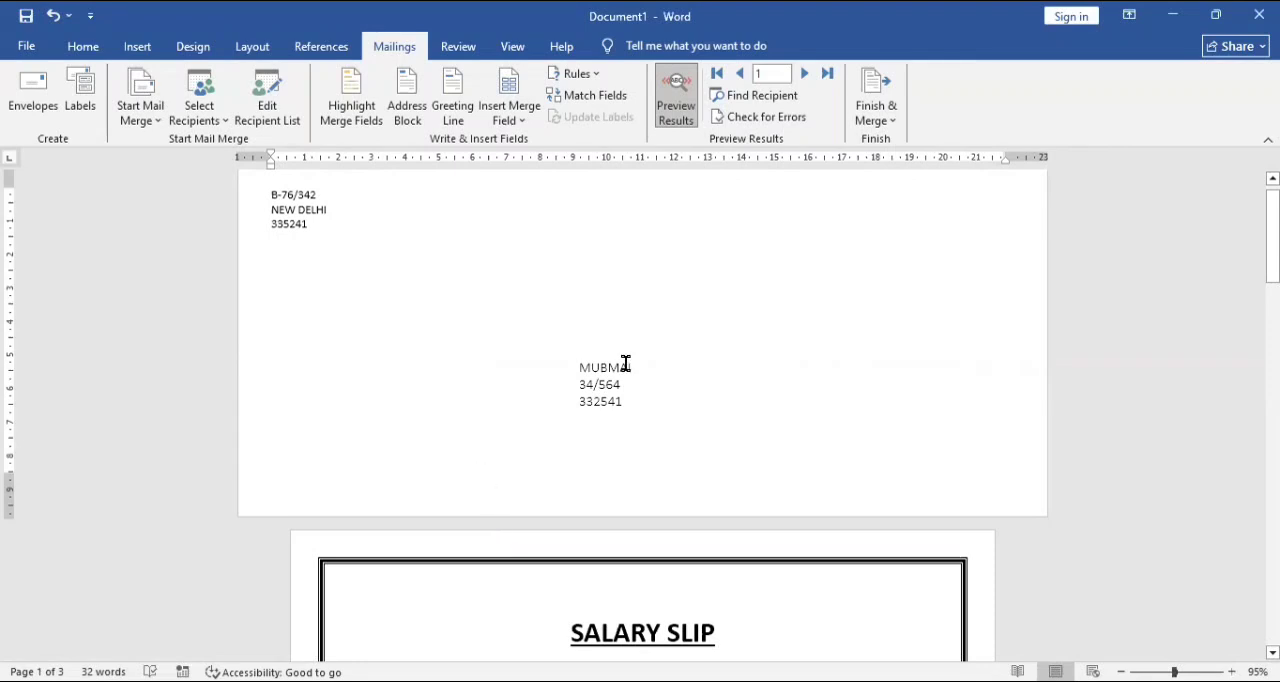
Make the delivery address on the envelope bold, keeping its font size at 12.
left_click(634, 400)
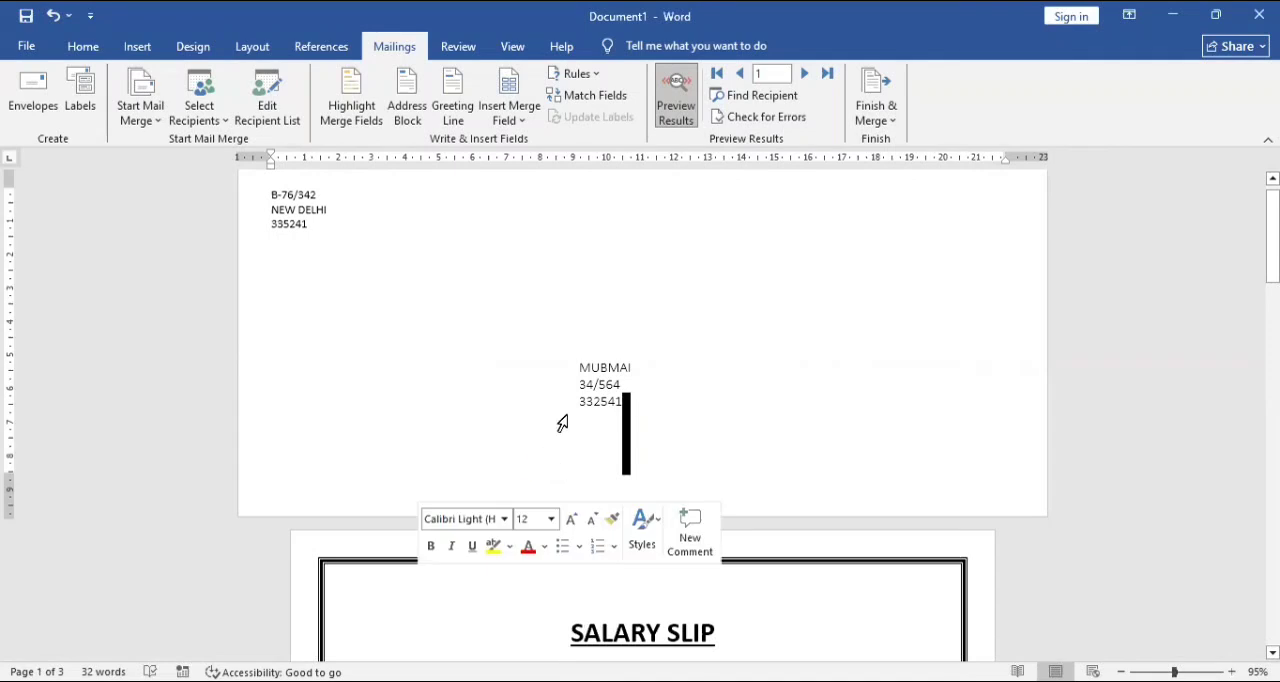
left_click(620, 383)
left_click_drag(608, 398, 571, 366)
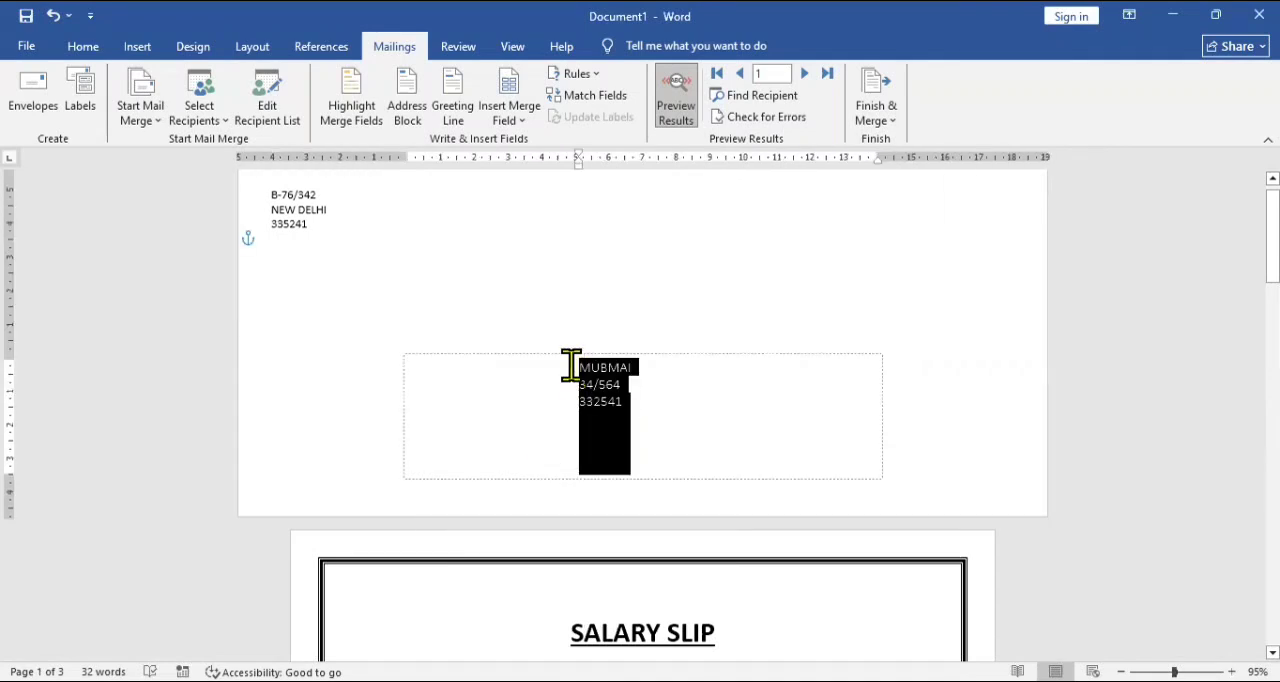
left_click(83, 46)
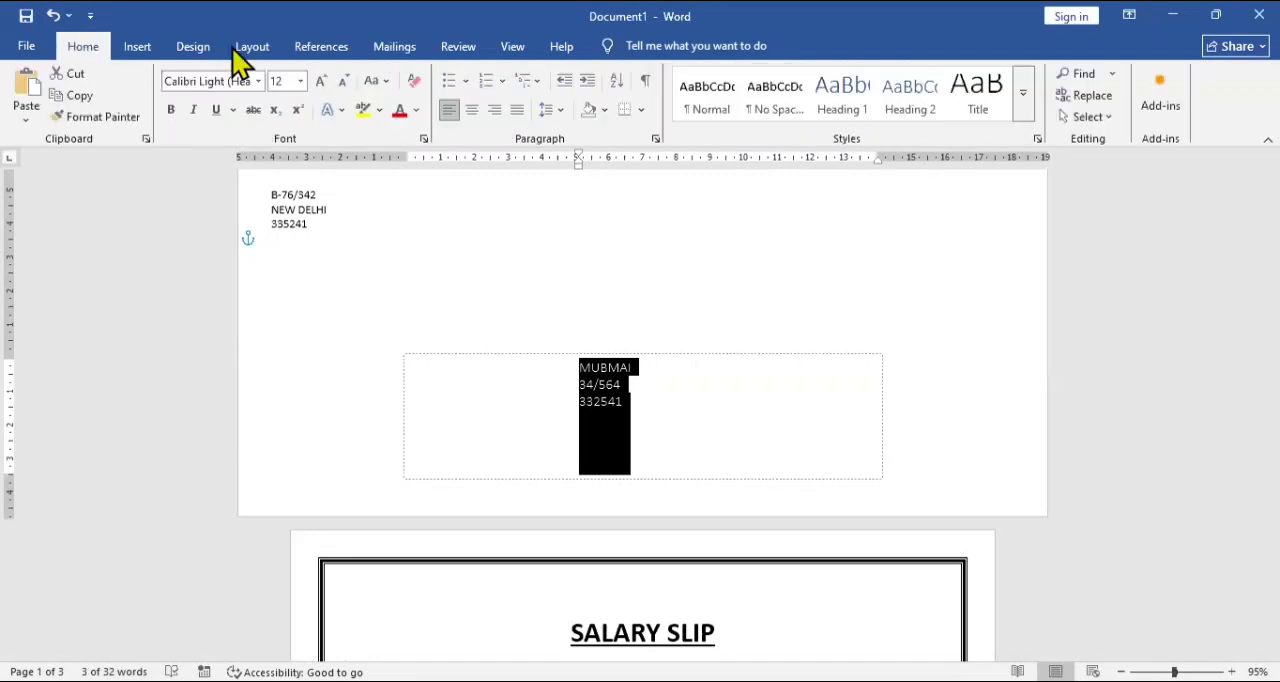
left_click(321, 81)
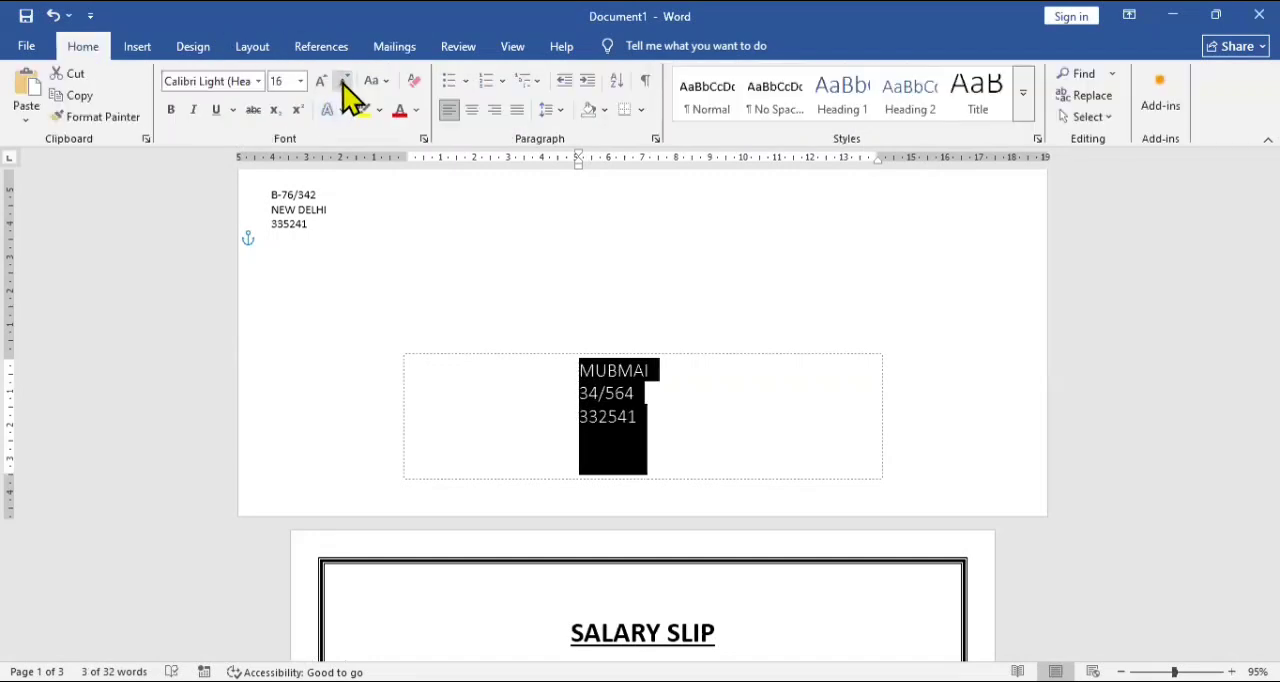
left_click(343, 81)
left_click(343, 81)
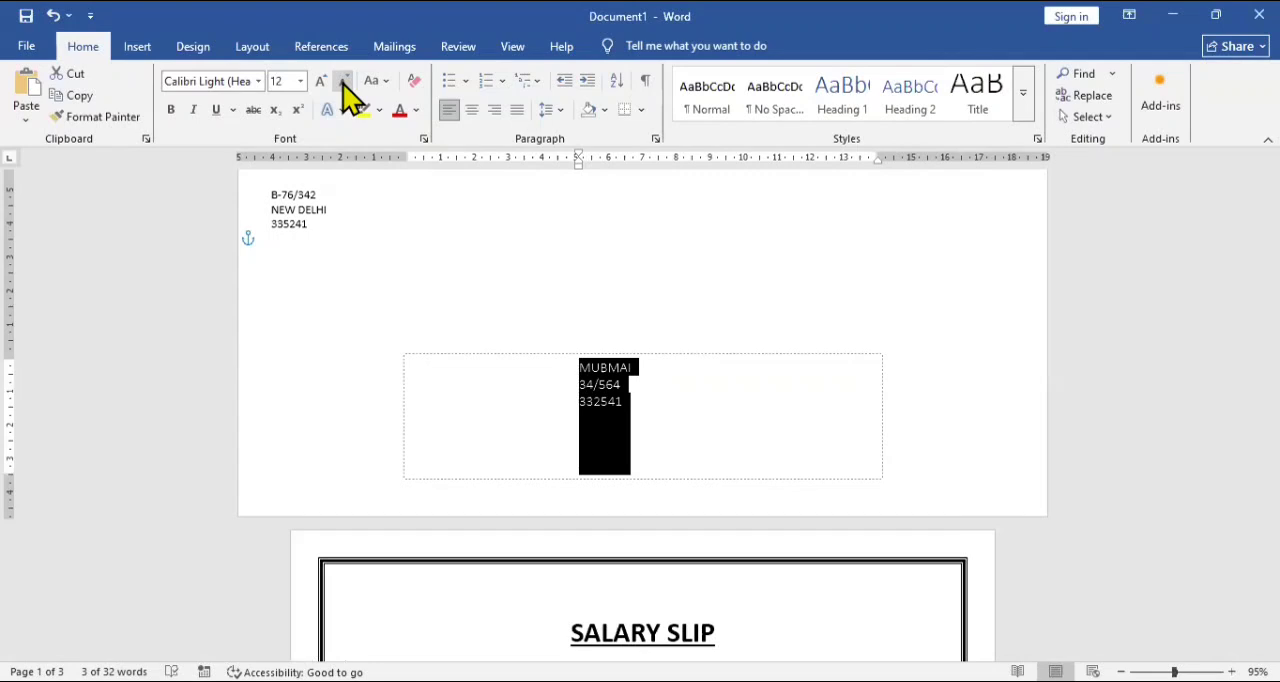
left_click(169, 110)
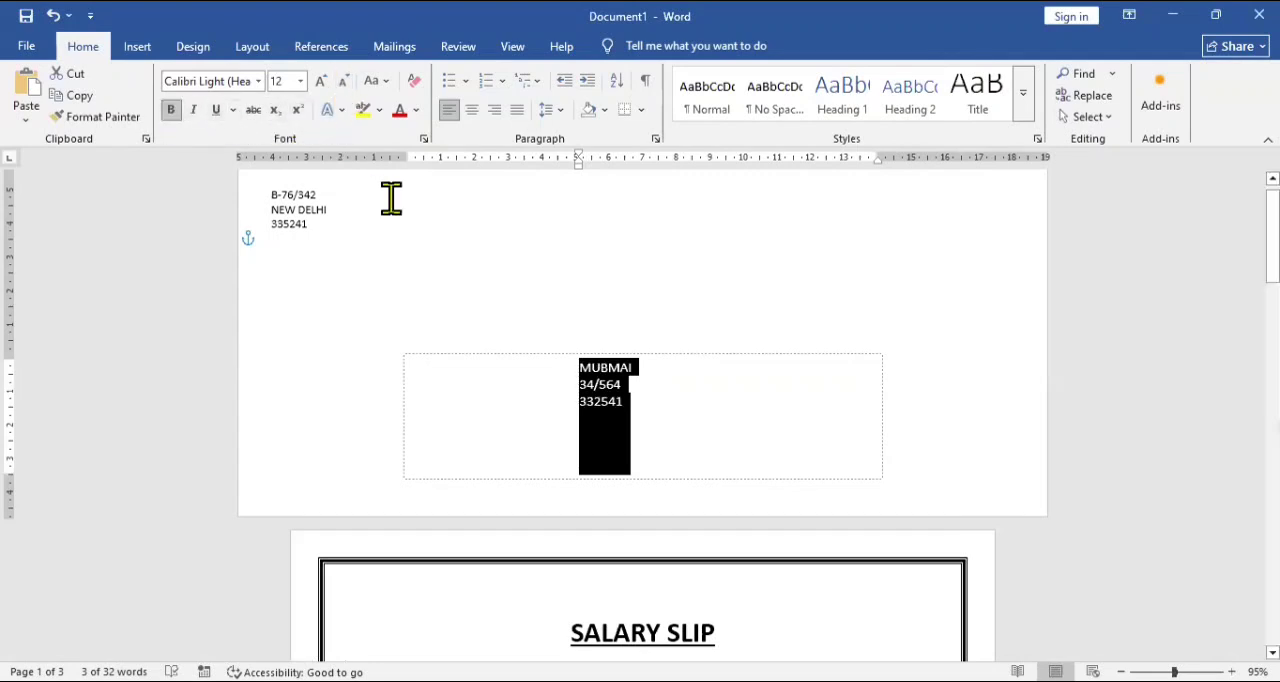
left_click(532, 438)
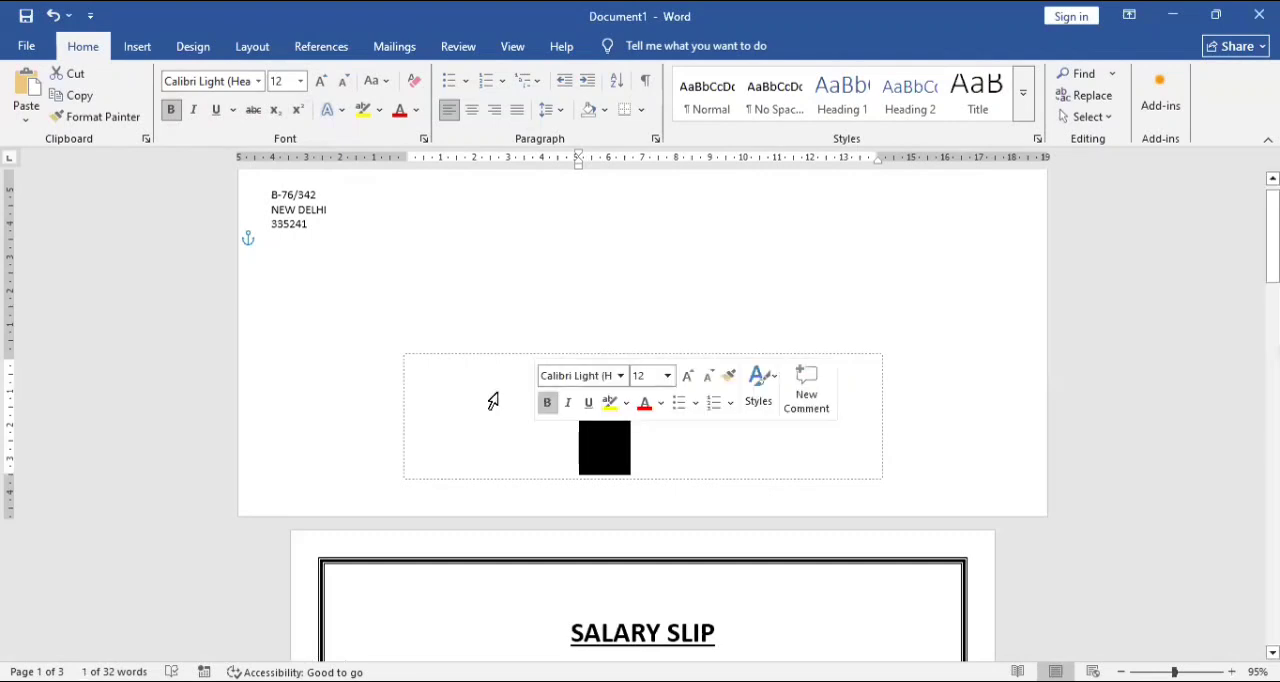